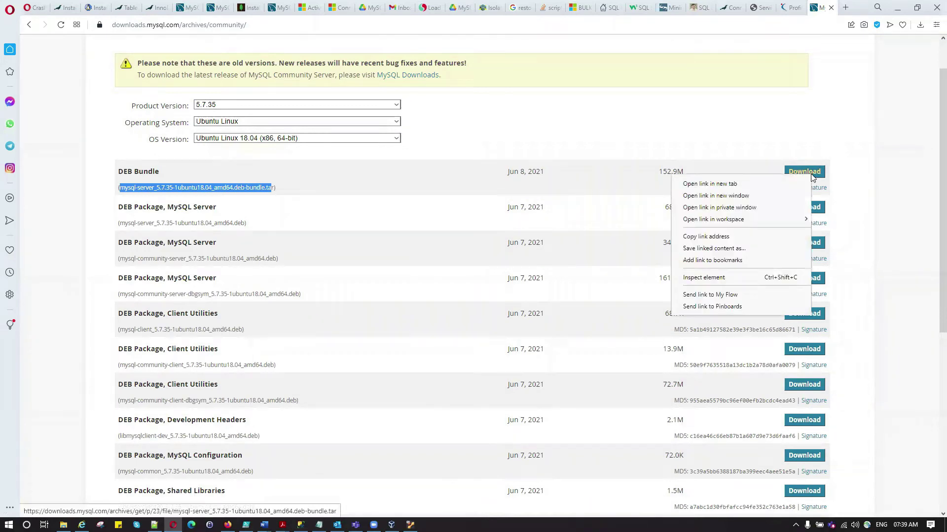
Copy the MySQL 5.7.35 DEB bundle download link from Opera into the notes file
{"action": "left_click", "coordinate": [732, 237]}
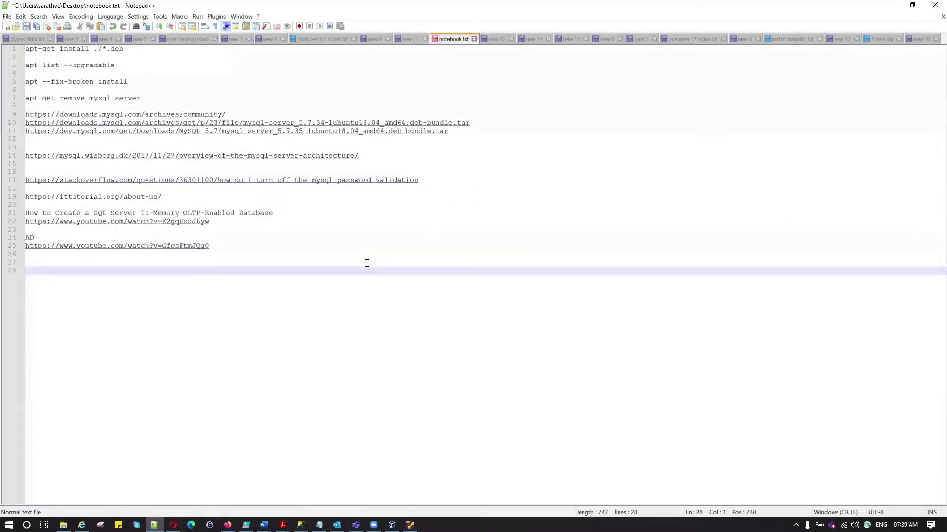
{"action": "type", "text": "https://downloads.mysql.com/archives/get/p/23/file/mysql-server_5.7.35-1ubuntu18.04_amd64.deb-bundle.tar"}
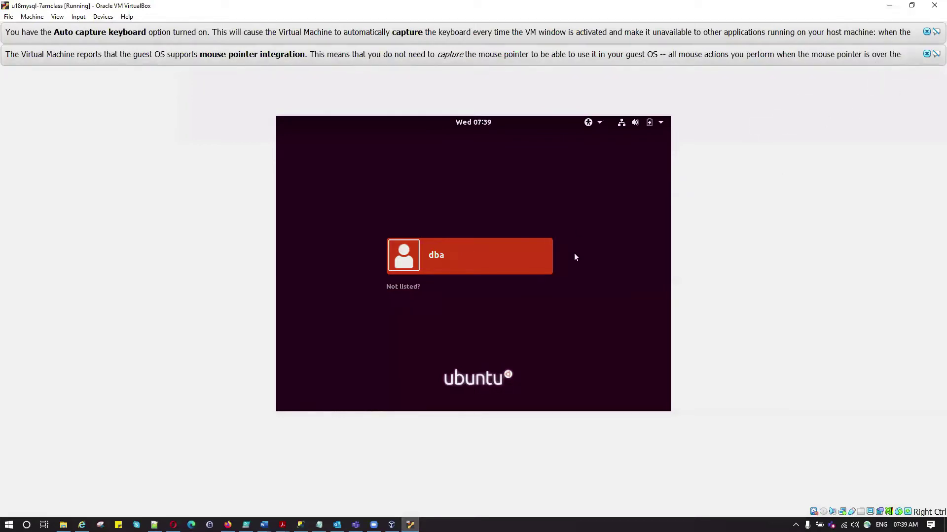
Log into the Ubuntu guest, check its IPs with hostname -I, and minimize the windows
{"action": "left_click", "coordinate": [413, 289]}
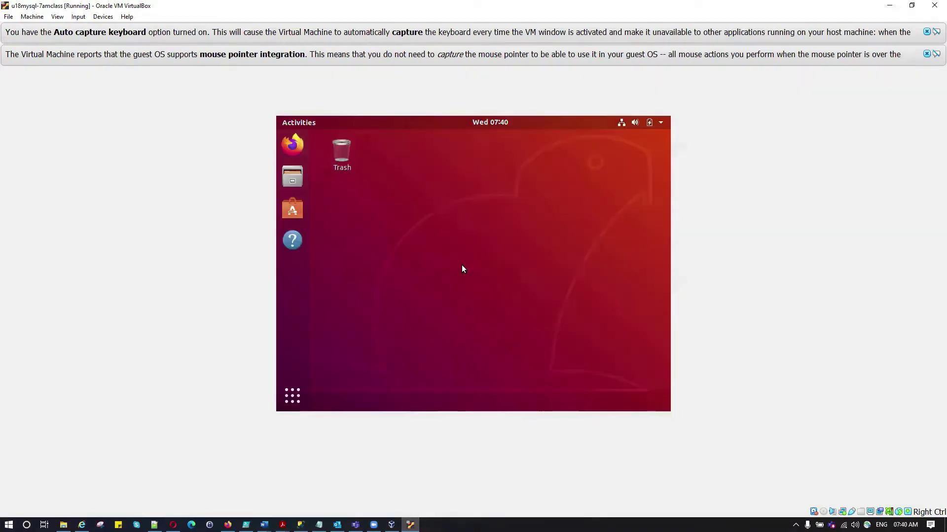
{"action": "right_click", "coordinate": [427, 220]}
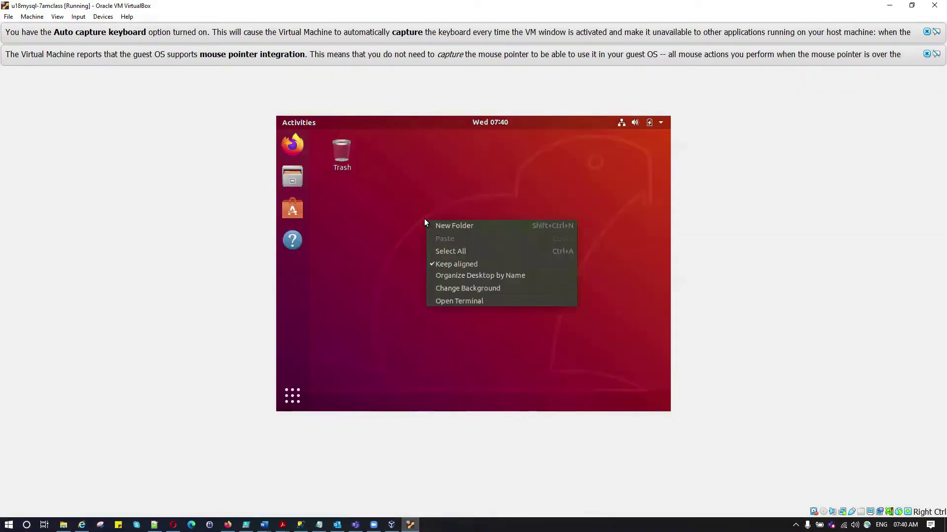
{"action": "left_click", "coordinate": [465, 303]}
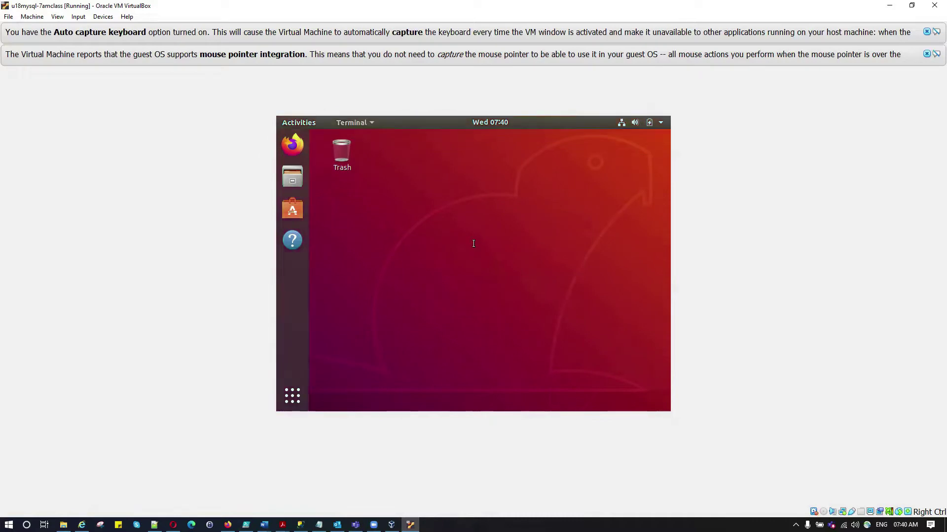
{"action": "type", "text": "h"}
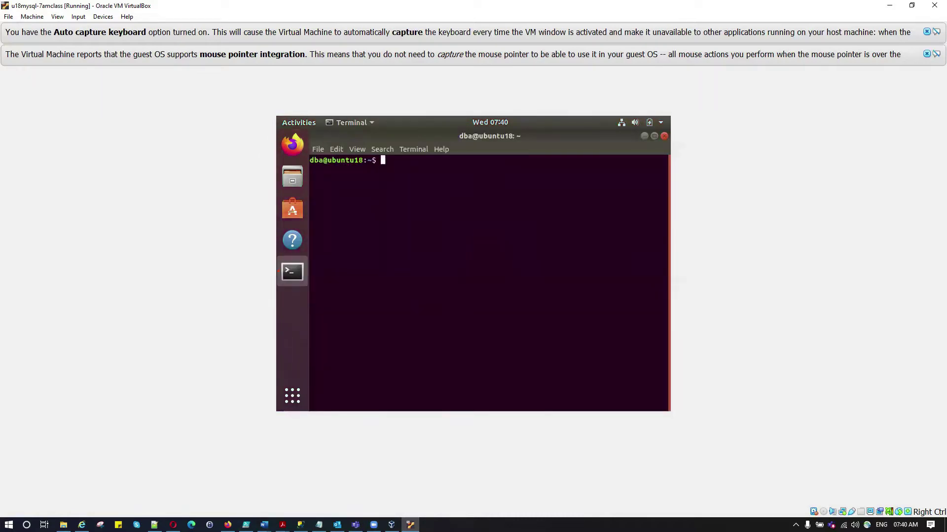
{"action": "type", "text": "ostname "}
{"action": "type", "text": "-I"}
{"action": "key", "text": "Return"}
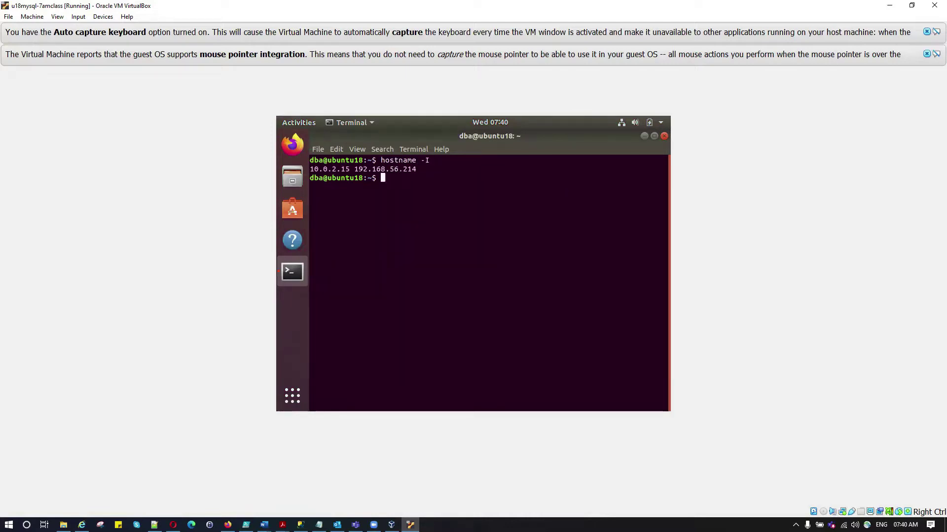
{"action": "left_click", "coordinate": [890, 7]}
{"action": "left_click", "coordinate": [892, 8]}
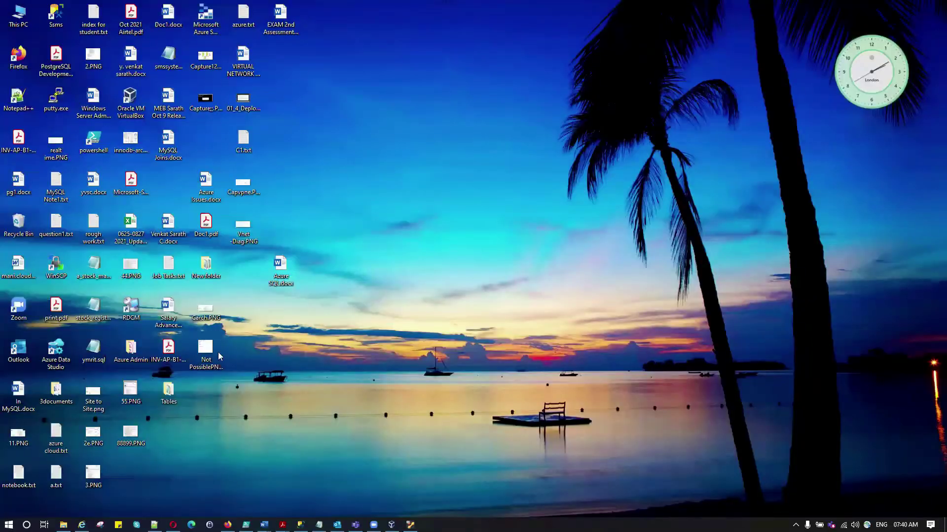
Launch PuTTY, load the 7AM-IST-NOV-30AMClass session, and connect to 192.168.56.214, accepting the host key
{"action": "double_click", "coordinate": [58, 104]}
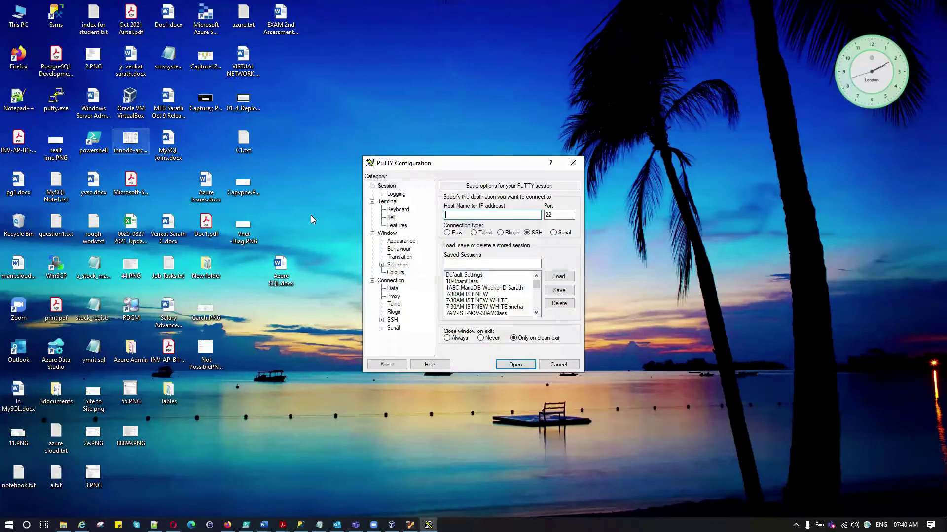
{"action": "left_click", "coordinate": [505, 313]}
{"action": "left_click", "coordinate": [559, 277]}
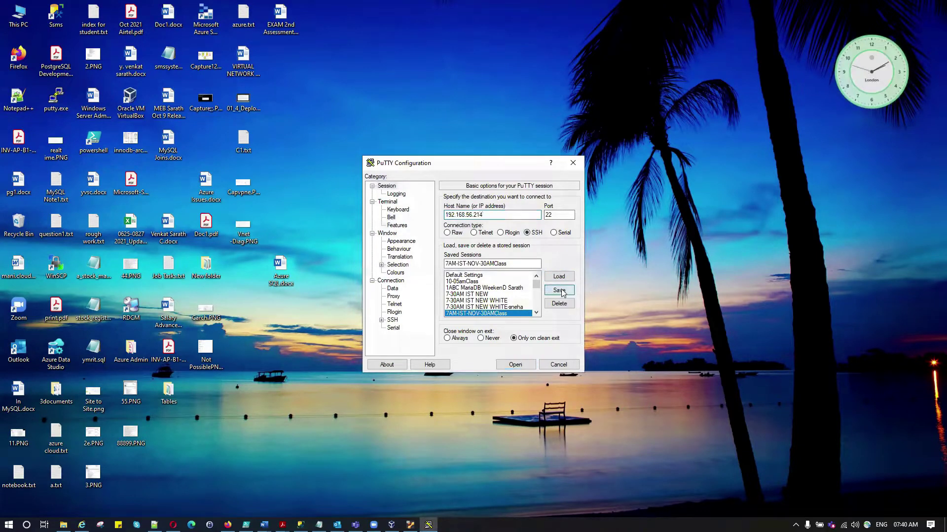
{"action": "left_click", "coordinate": [525, 364]}
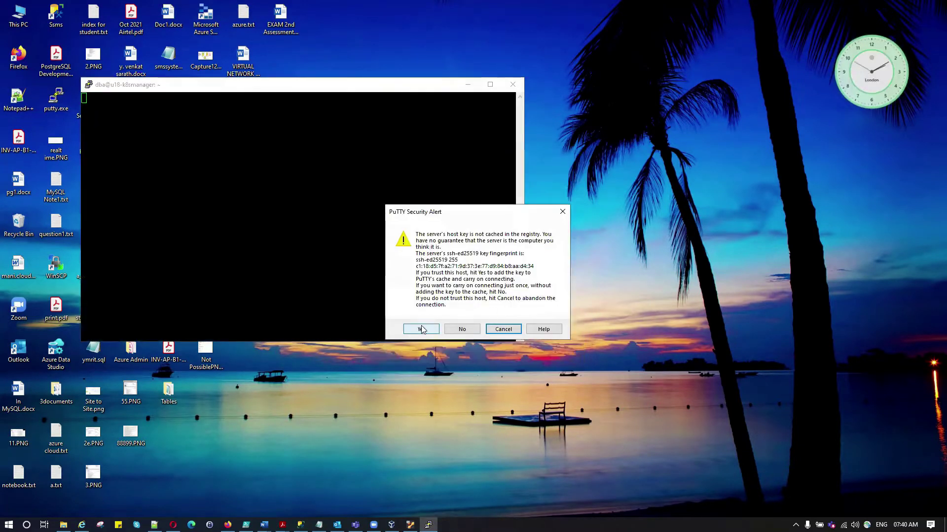
{"action": "left_click", "coordinate": [440, 330]}
Log in to the Ubuntu server as dba and switch to root with sudo -i
{"action": "double_click", "coordinate": [490, 84]}
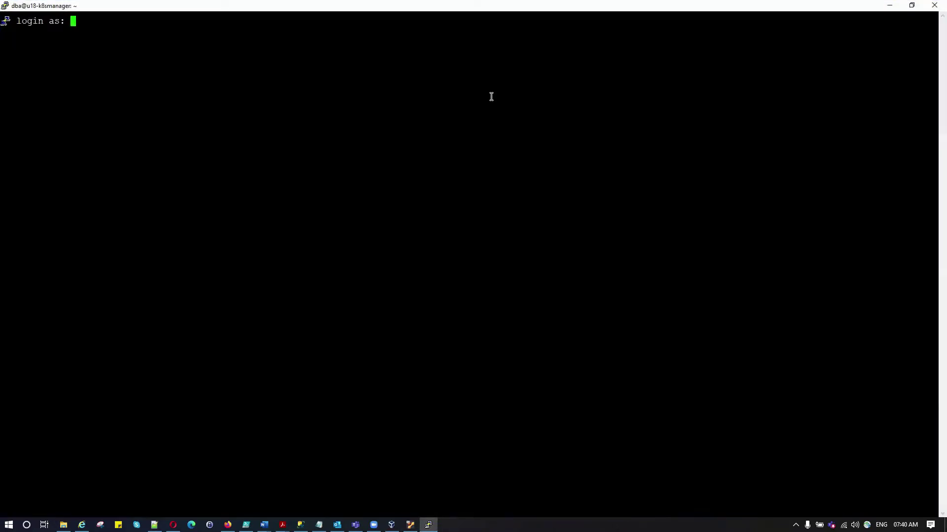
{"action": "type", "text": "dba"}
{"action": "key", "text": "Return"}
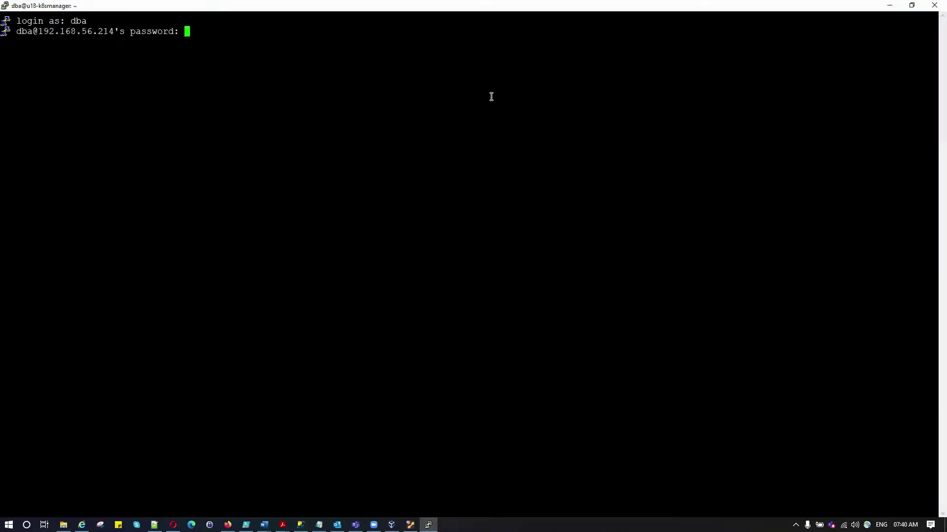
{"action": "key", "text": "Return"}
{"action": "type", "text": "suo"}
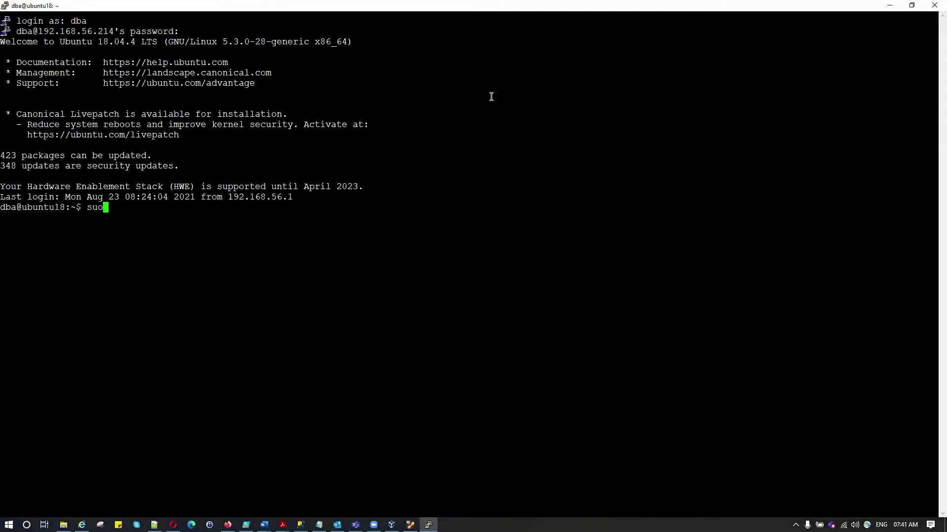
{"action": "key", "text": "BackSpace"}
{"action": "type", "text": "do -i"}
{"action": "key", "text": "Return"}
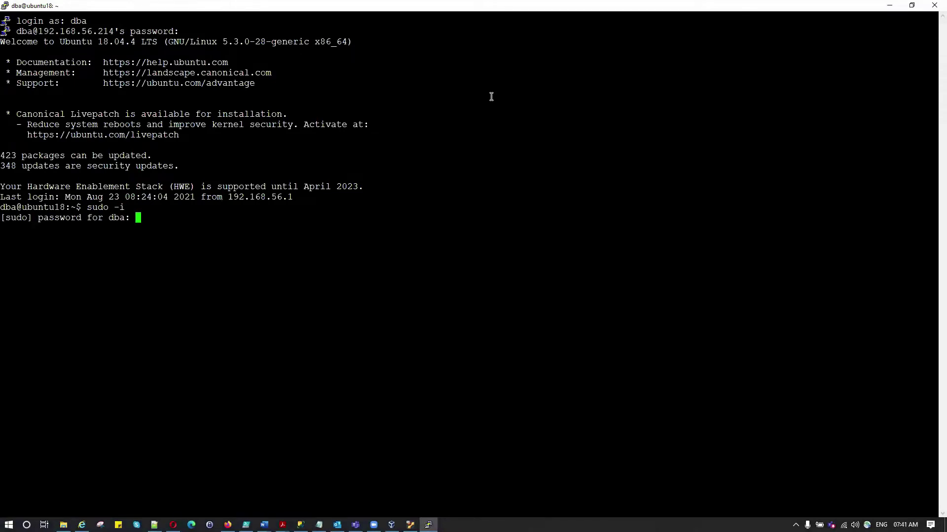
{"action": "key", "text": "Return"}
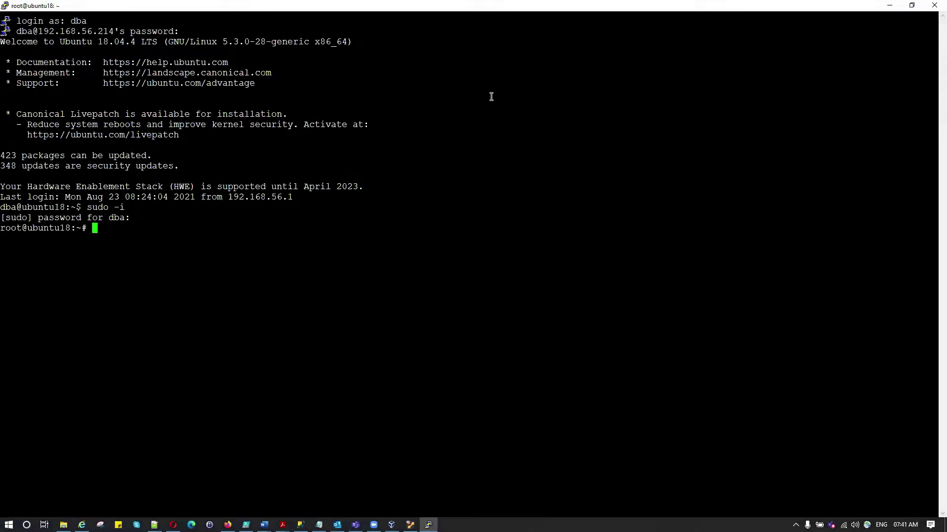
Download the 153M MySQL 5.7.35 DEB bundle tar with wget using the pasted URL
{"action": "right_click", "coordinate": [648, 241]}
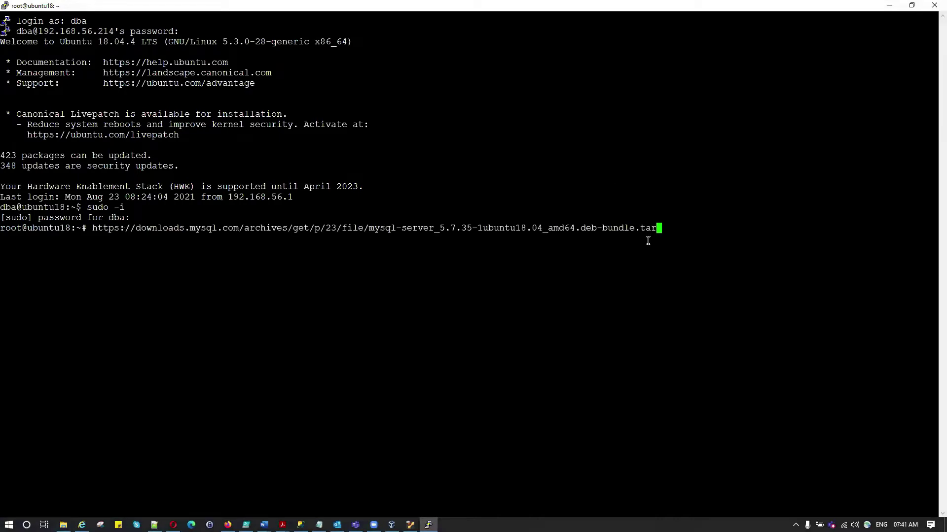
{"action": "key", "text": "Home"}
{"action": "type", "text": "wget"}
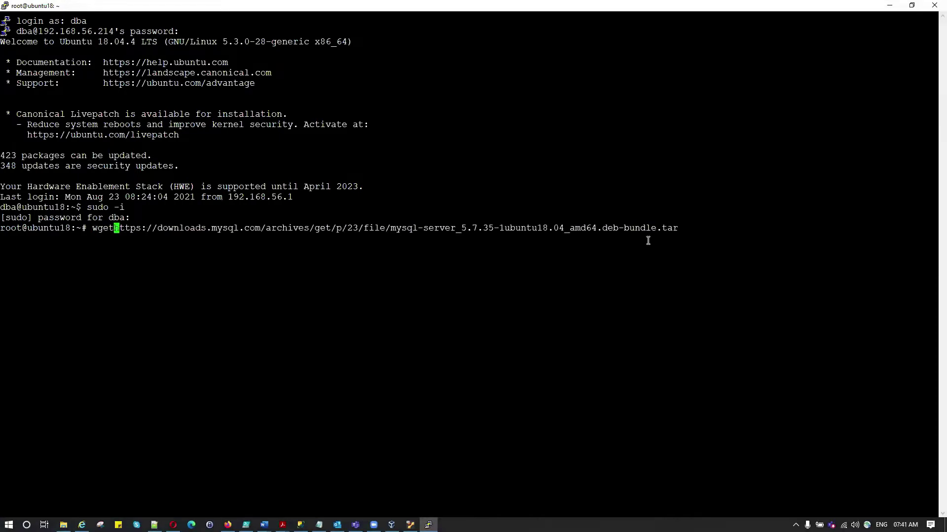
{"action": "key", "text": "Return"}
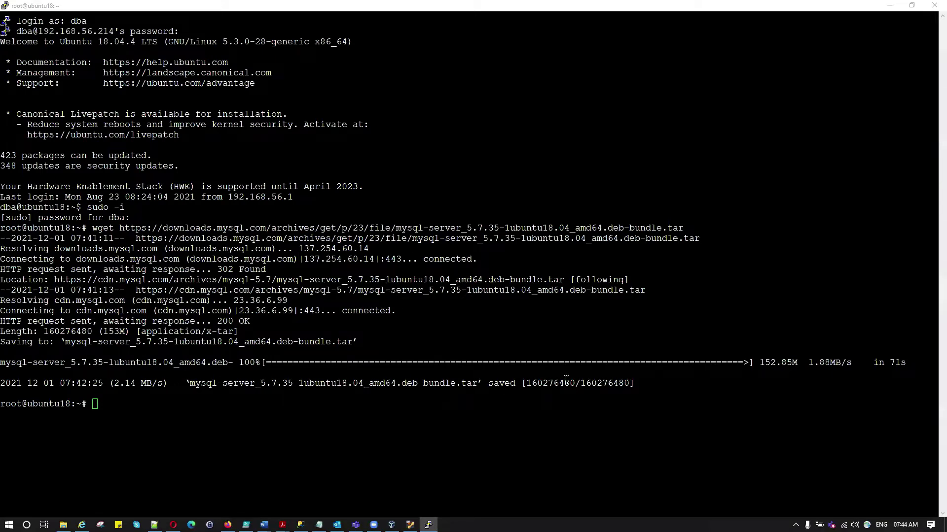
List the root home directory contents with ls -lrt
{"action": "left_click", "coordinate": [469, 311]}
{"action": "type", "text": "l"}
{"action": "type", "text": "s -lrt"}
{"action": "key", "text": "Return"}
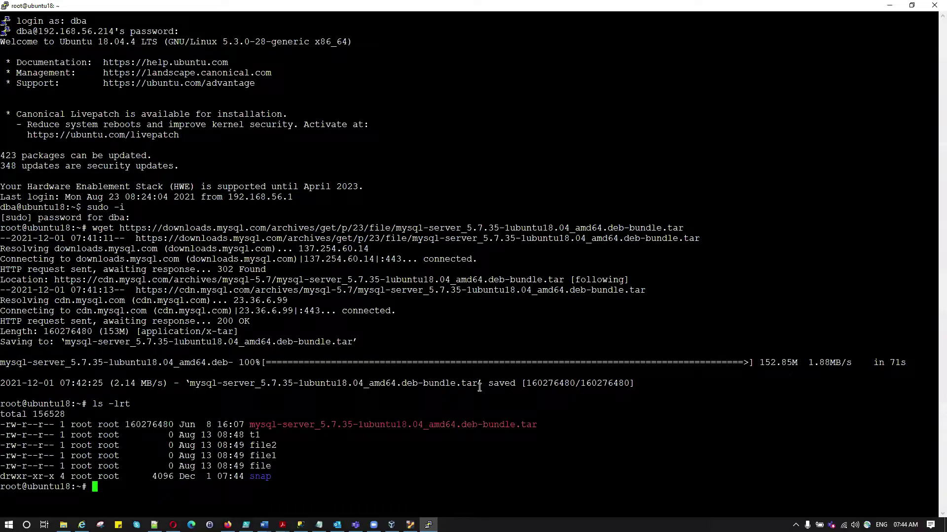
{"action": "type", "text": "t"}
{"action": "type", "text": "a"}
{"action": "type", "text": "r -"}
{"action": "type", "text": "zx"}
{"action": "type", "text": "vf "}
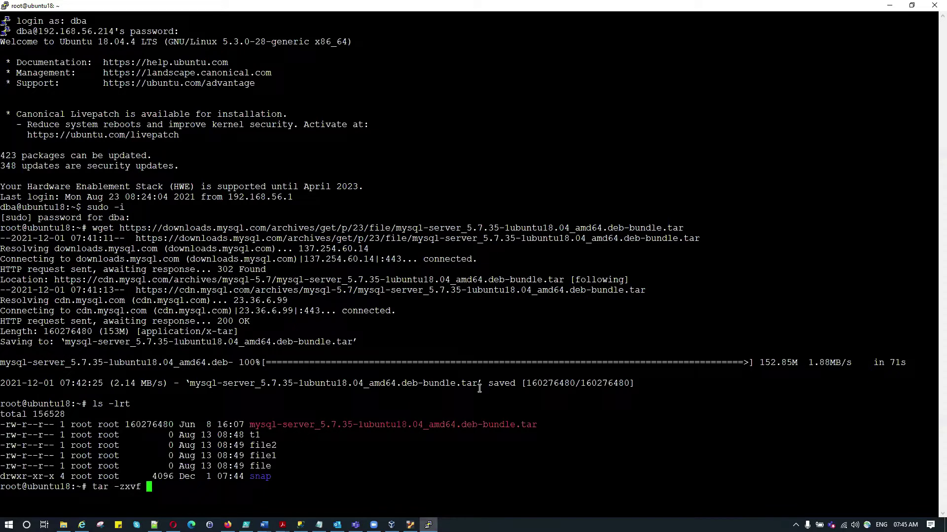
{"action": "type", "text": "my"}
{"action": "type", "text": "sq"}
{"action": "type", "text": "l"}
{"action": "key", "text": "BackSpace"}
{"action": "key", "text": "BackSpace"}
{"action": "key", "text": "BackSpace"}
{"action": "key", "text": "BackSpace"}
{"action": "key", "text": "BackSpace"}
{"action": "key", "text": "BackSpace"}
{"action": "key", "text": "BackSpace"}
{"action": "key", "text": "BackSpace"}
{"action": "key", "text": "BackSpace"}
{"action": "key", "text": "BackSpace"}
{"action": "key", "text": "BackSpace"}
{"action": "key", "text": "BackSpace"}
{"action": "key", "text": "BackSpace"}
{"action": "key", "text": "BackSpace"}
{"action": "type", "text": "ls"}
{"action": "type", "text": " -lrt"}
{"action": "key", "text": "Return"}
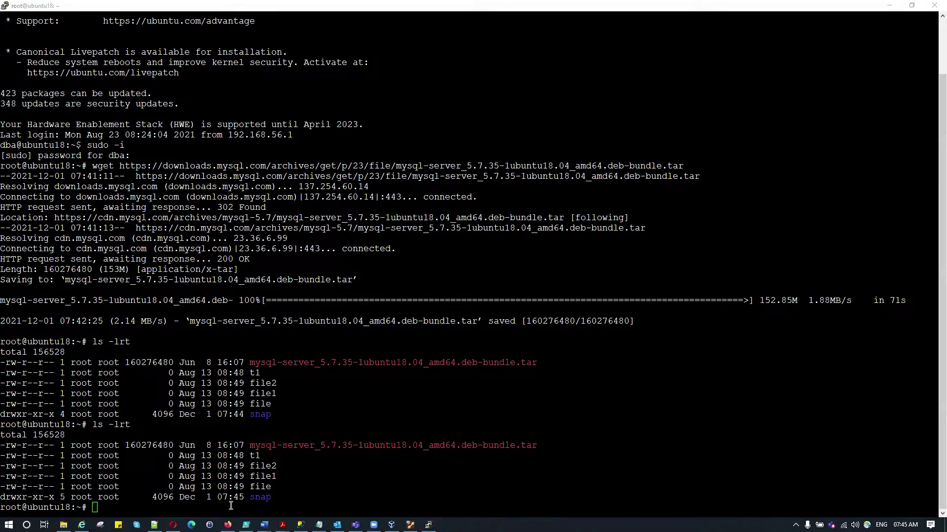
Extract the bundle with tar -xvf, list the .deb files, and copy the apt-get install command
{"action": "left_click", "coordinate": [153, 524]}
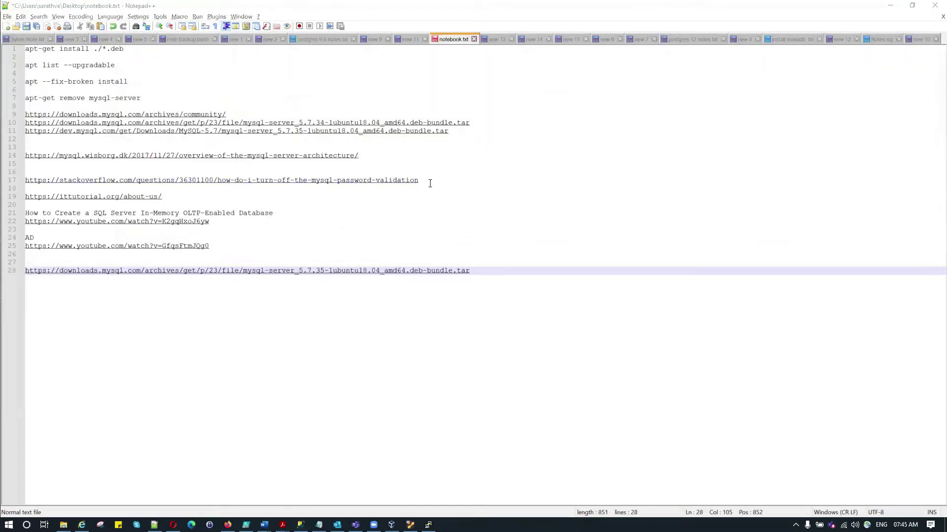
{"action": "left_click", "coordinate": [428, 524]}
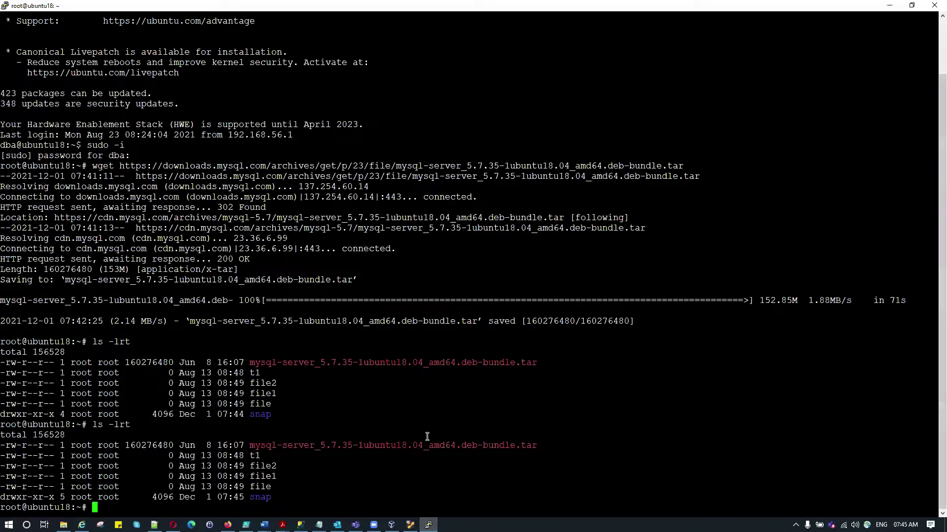
{"action": "type", "text": "tar -"}
{"action": "type", "text": "xvf "}
{"action": "type", "text": "my"}
{"action": "key", "text": "Tab"}
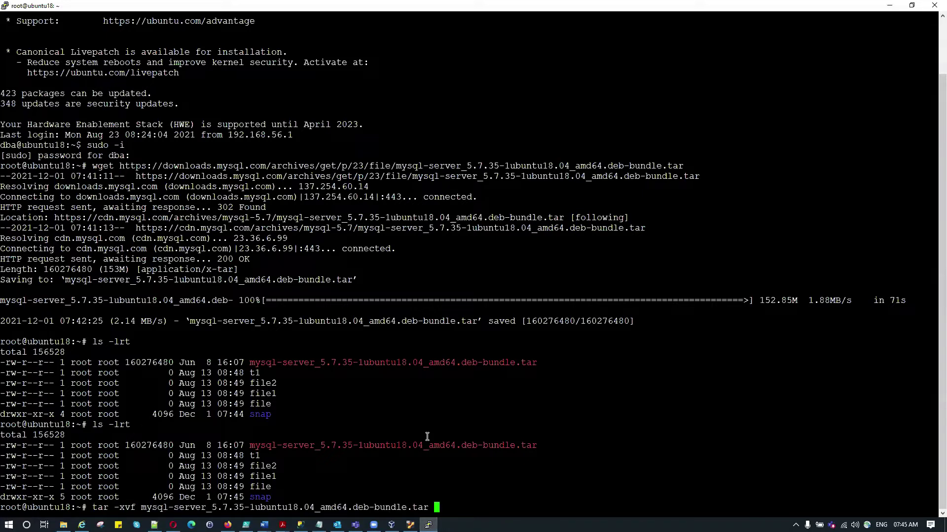
{"action": "key", "text": "Return"}
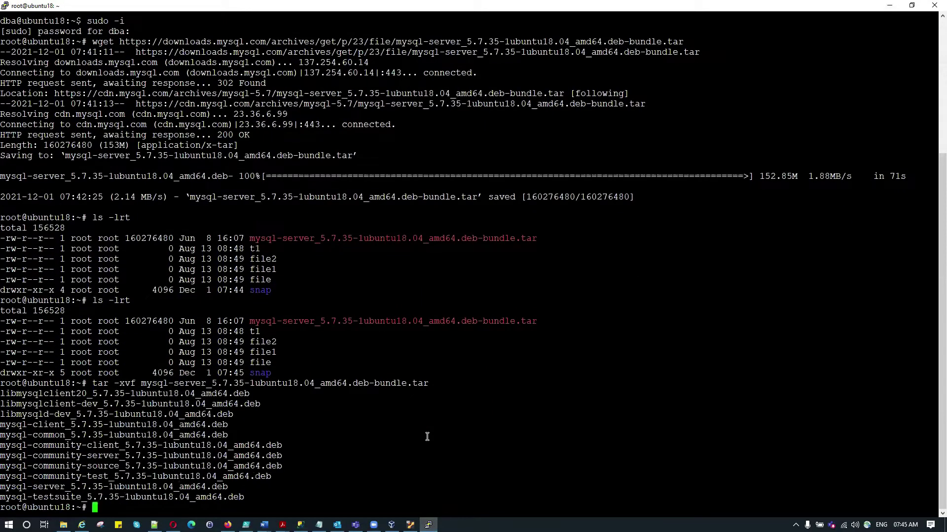
{"action": "type", "text": "ls -"}
{"action": "type", "text": "lrt"}
{"action": "key", "text": "Return"}
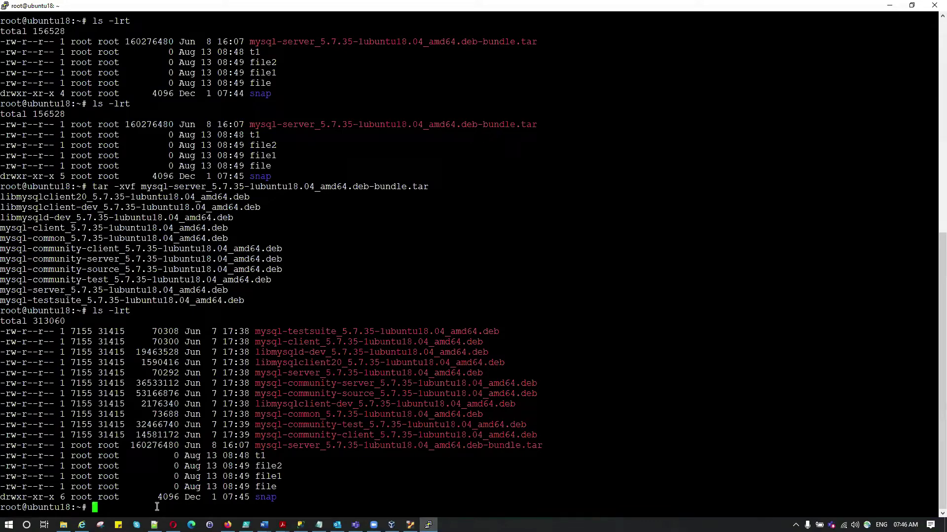
{"action": "left_click", "coordinate": [154, 525]}
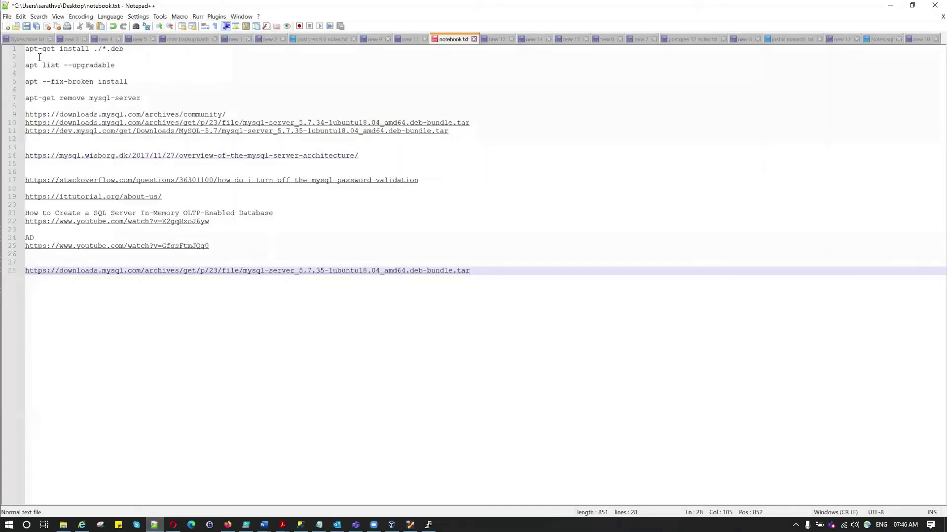
{"action": "left_click_drag", "start_coordinate": [27, 50], "coordinate": [133, 49]}
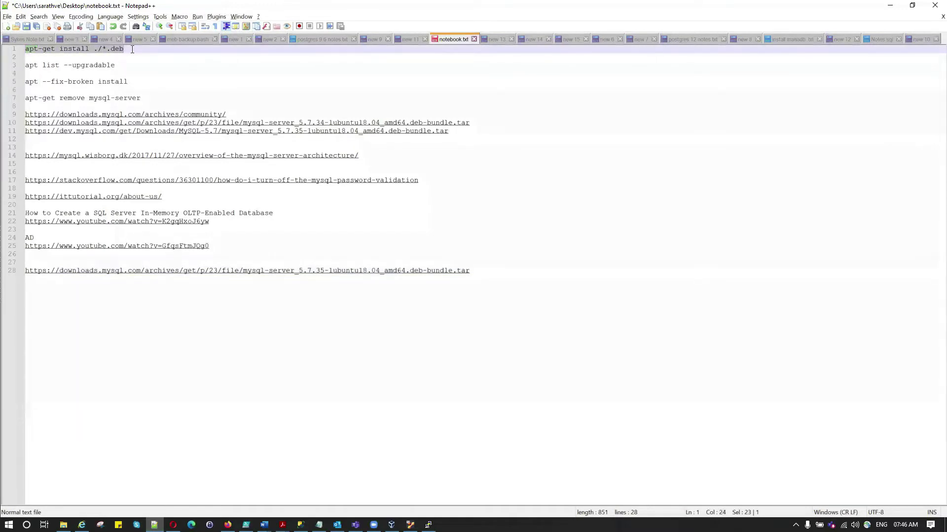
Run apt-get install ./*.deb, then reboot the server after the dpkg lock error
{"action": "left_click", "coordinate": [428, 525]}
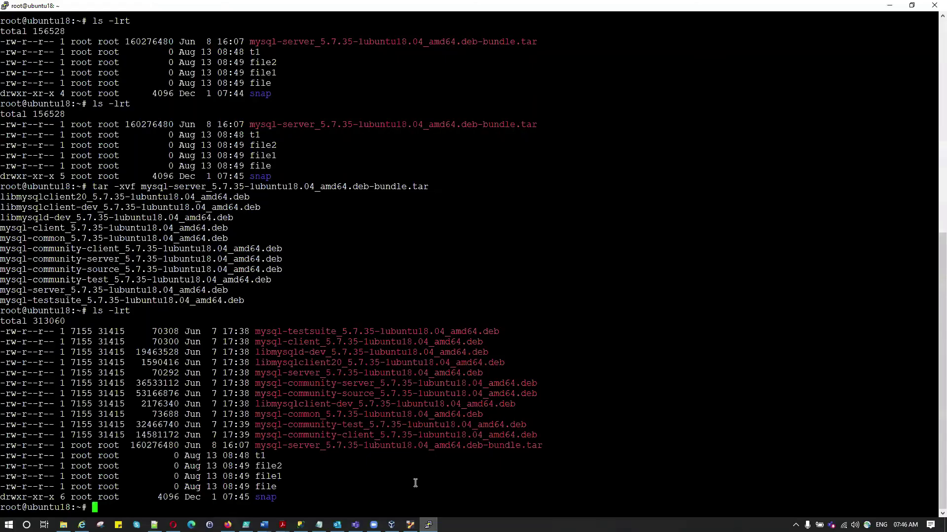
{"action": "type", "text": "clear"}
{"action": "key", "text": "Return"}
{"action": "key", "text": "Return"}
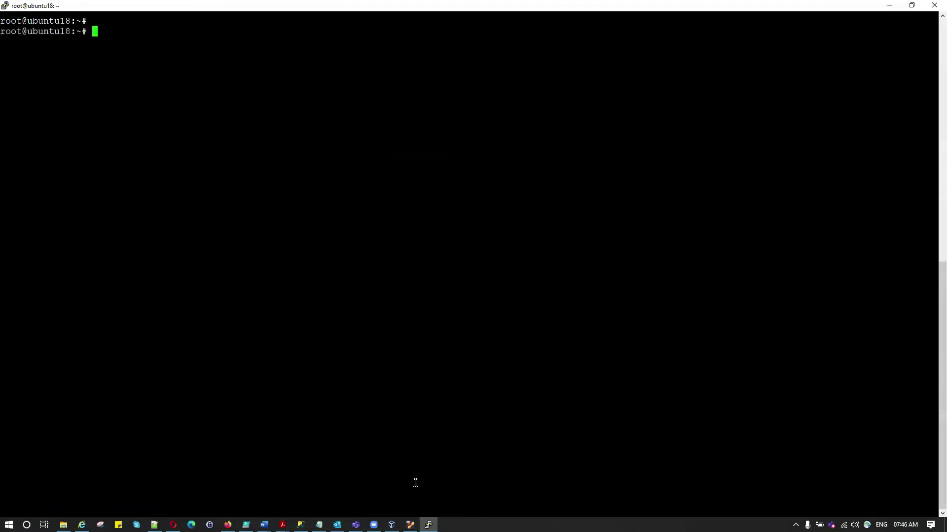
{"action": "type", "text": "ls"}
{"action": "key", "text": "Return"}
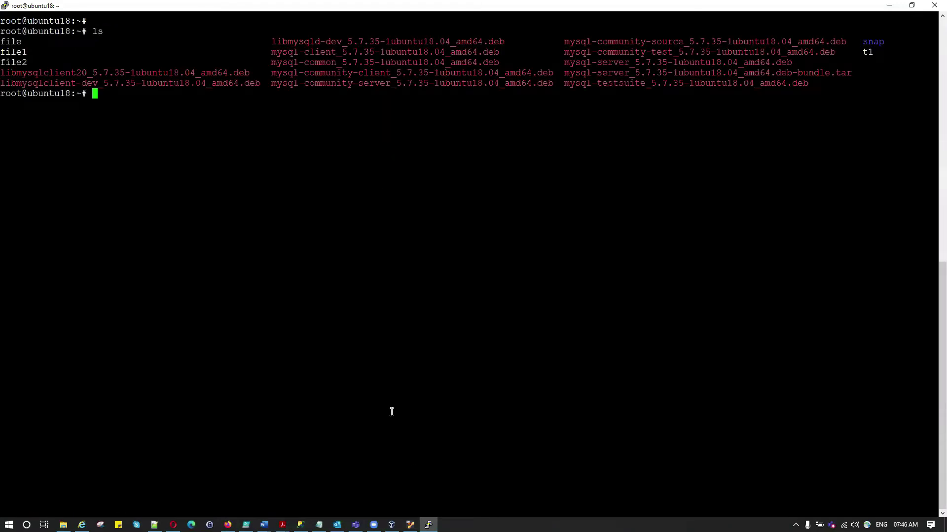
{"action": "right_click", "coordinate": [268, 242]}
{"action": "key", "text": "Return"}
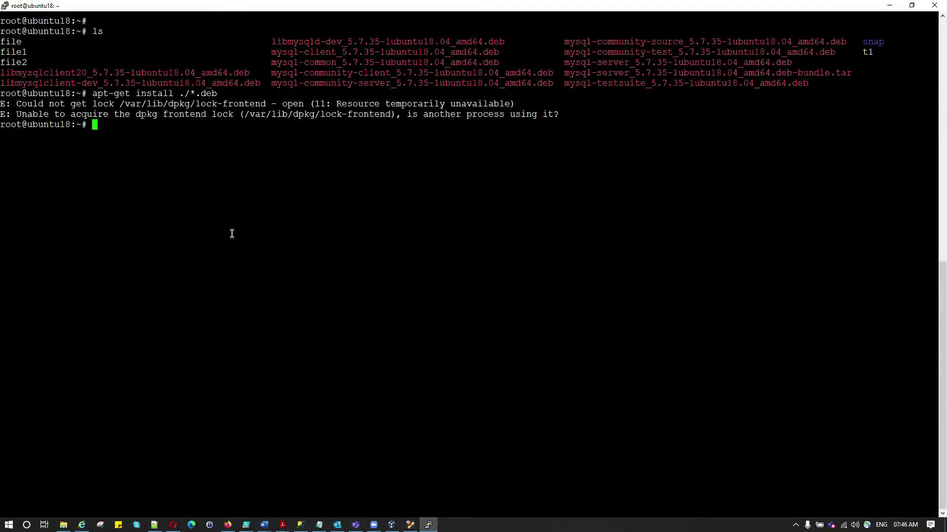
{"action": "type", "text": "reboot"}
{"action": "key", "text": "Return"}
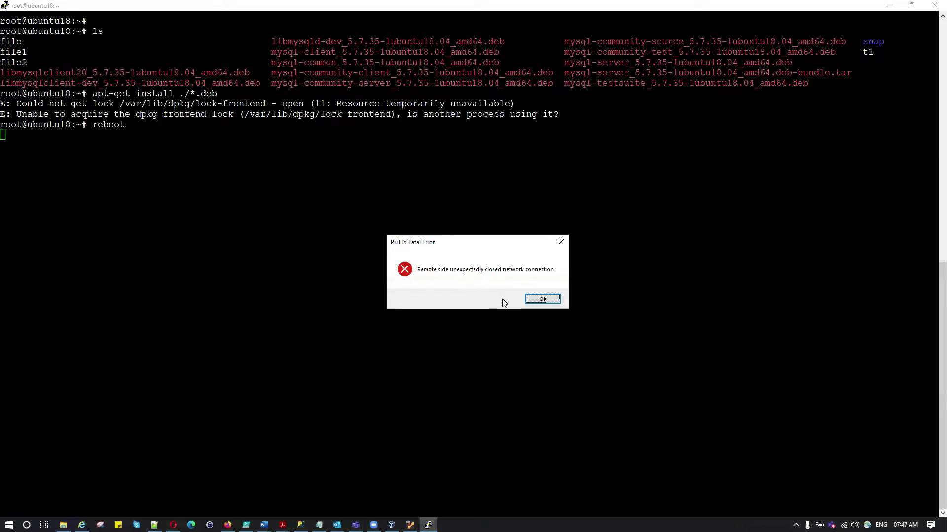
Dismiss the PuTTY Fatal Error dialog about the lost connection
{"action": "left_click", "coordinate": [548, 298]}
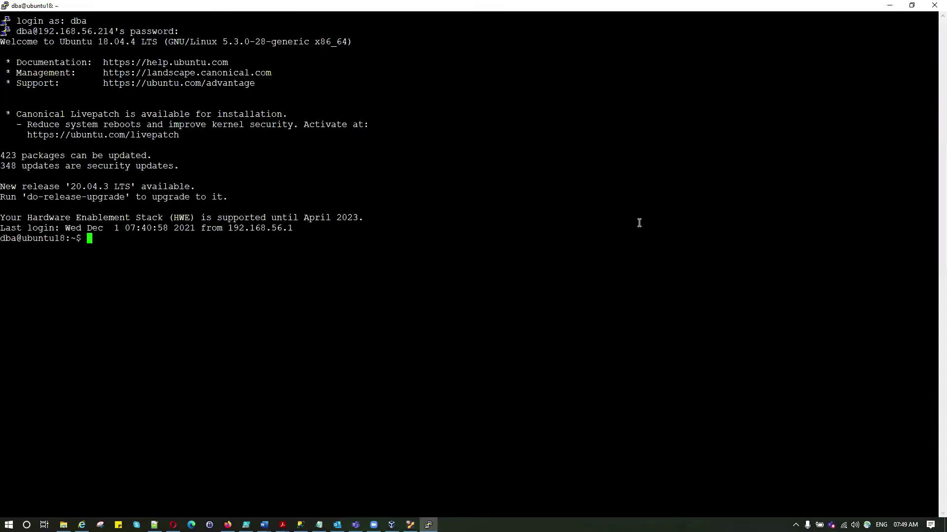
{"action": "type", "text": "sudo "}
{"action": "type", "text": "-i"}
Become root, list history and files, and paste apt-get install ./*.deb from history
{"action": "key", "text": "Return"}
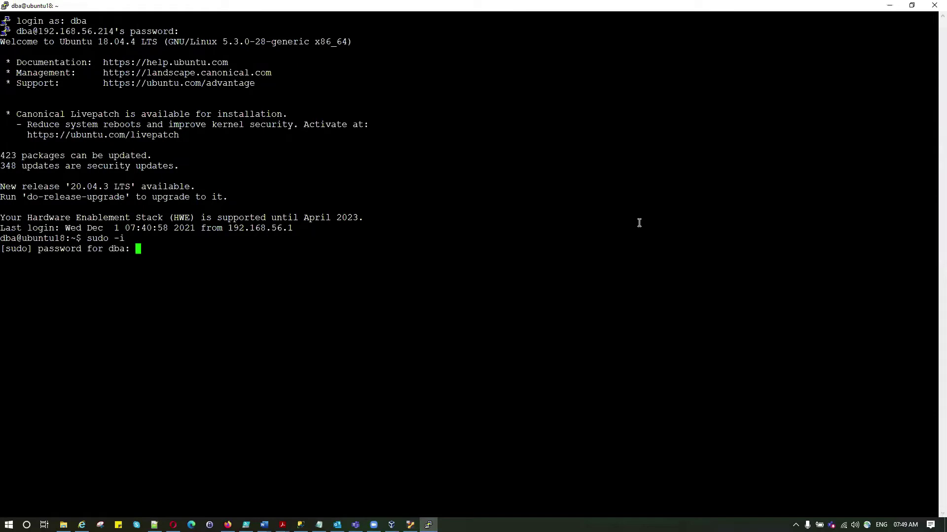
{"action": "key", "text": "Return"}
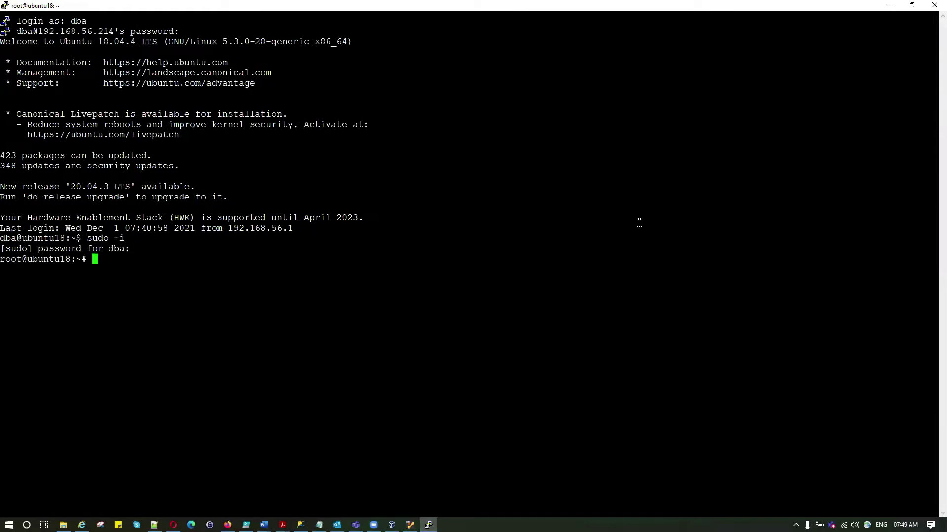
{"action": "type", "text": "history"}
{"action": "key", "text": "Return"}
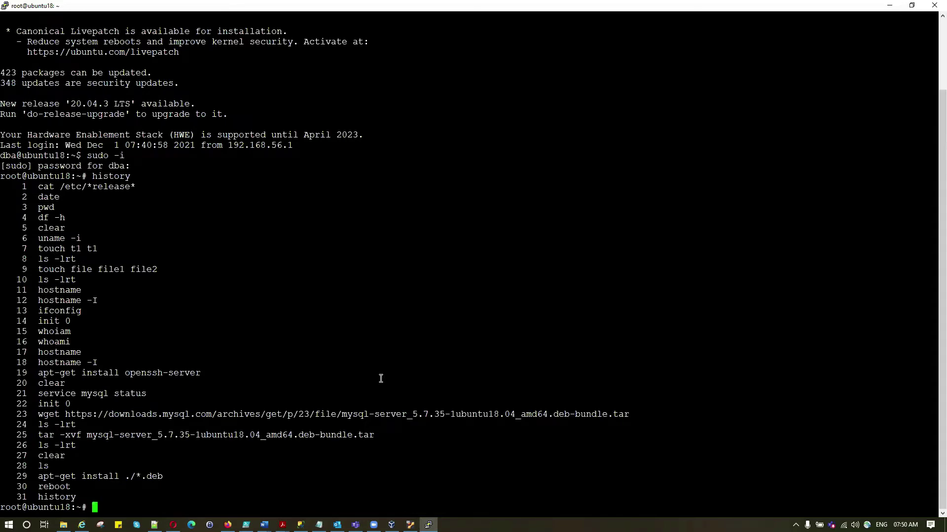
{"action": "type", "text": "ls"}
{"action": "key", "text": "Return"}
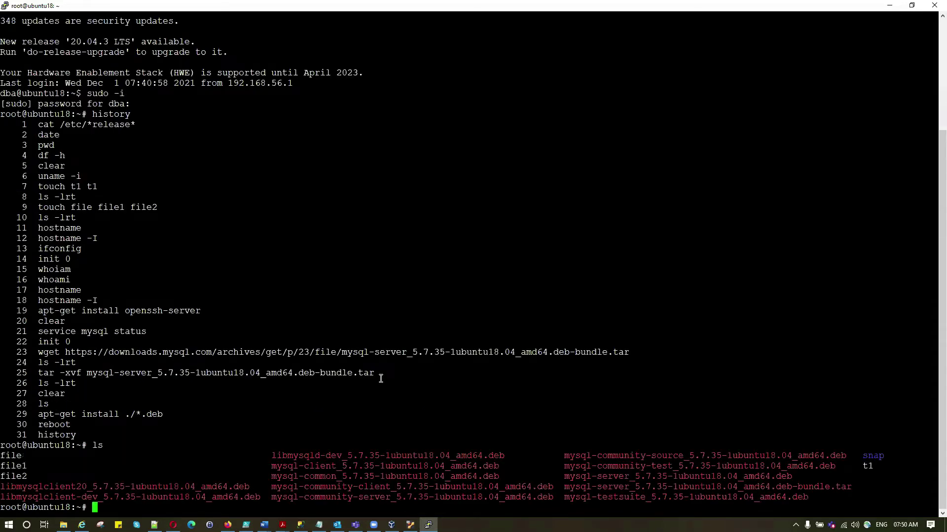
{"action": "left_click_drag", "start_coordinate": [38, 415], "coordinate": [162, 415]}
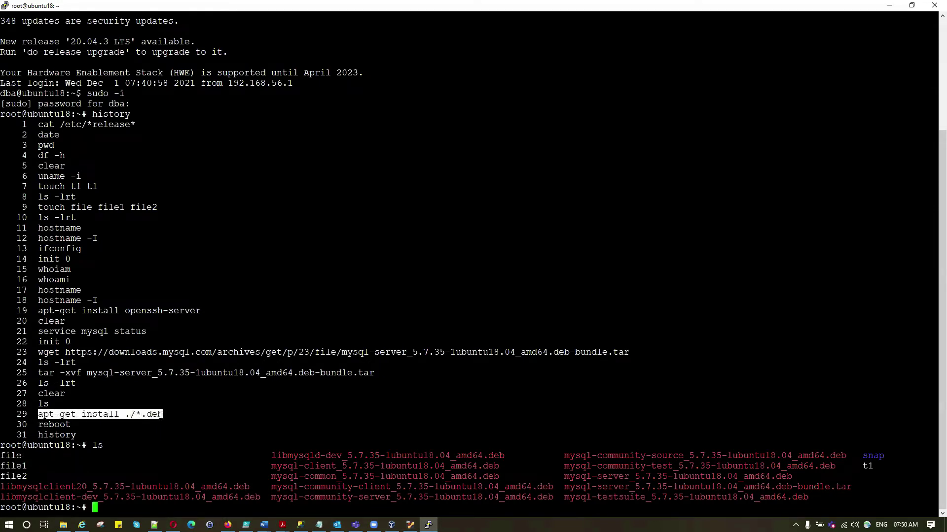
{"action": "right_click", "coordinate": [162, 415]}
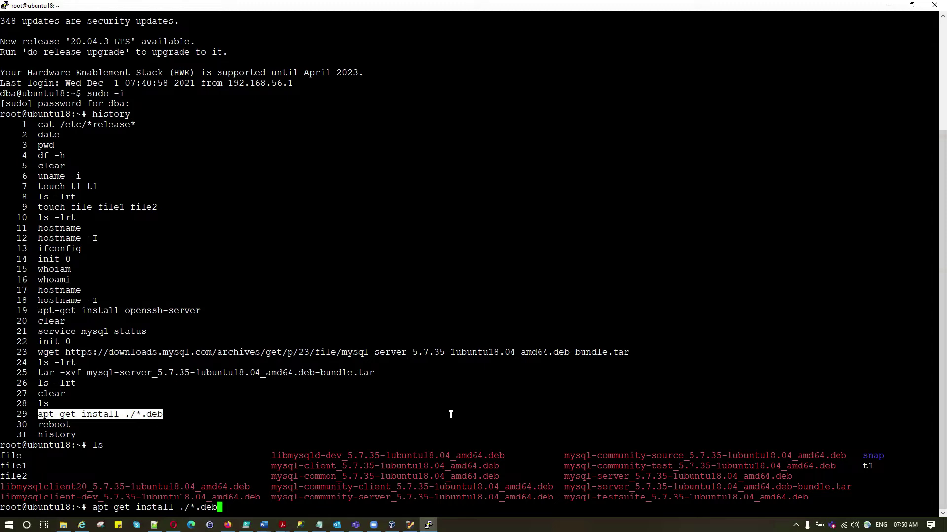
Run apt-get install ./*.deb and confirm with y to install all 25 packages
{"action": "key", "text": "Return"}
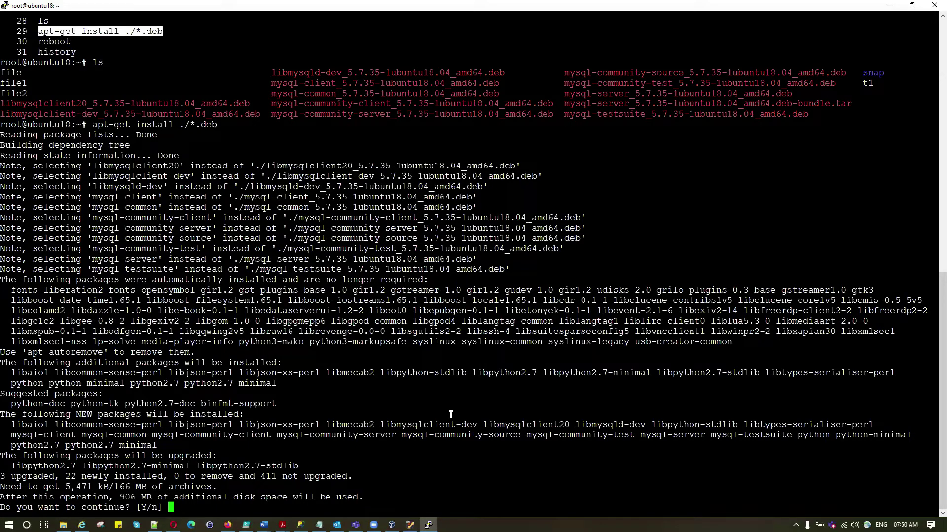
{"action": "type", "text": "y"}
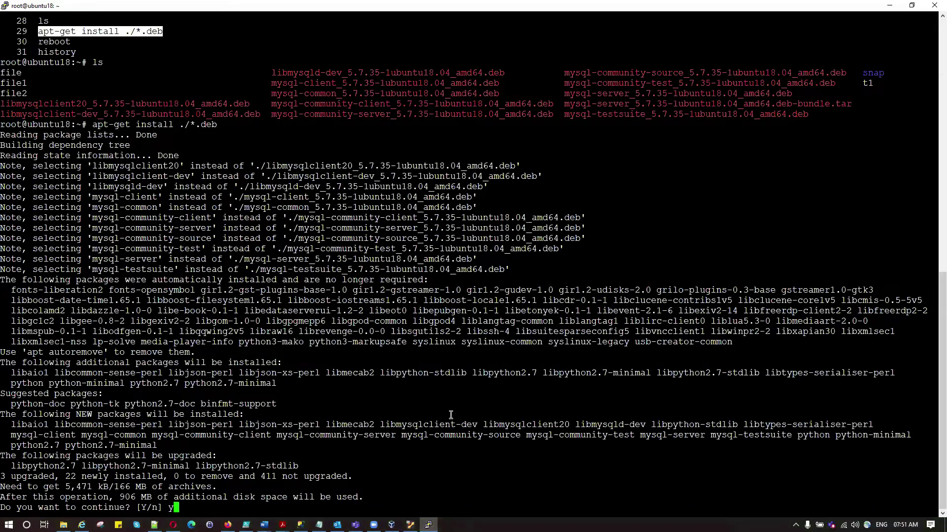
{"action": "key", "text": "Return"}
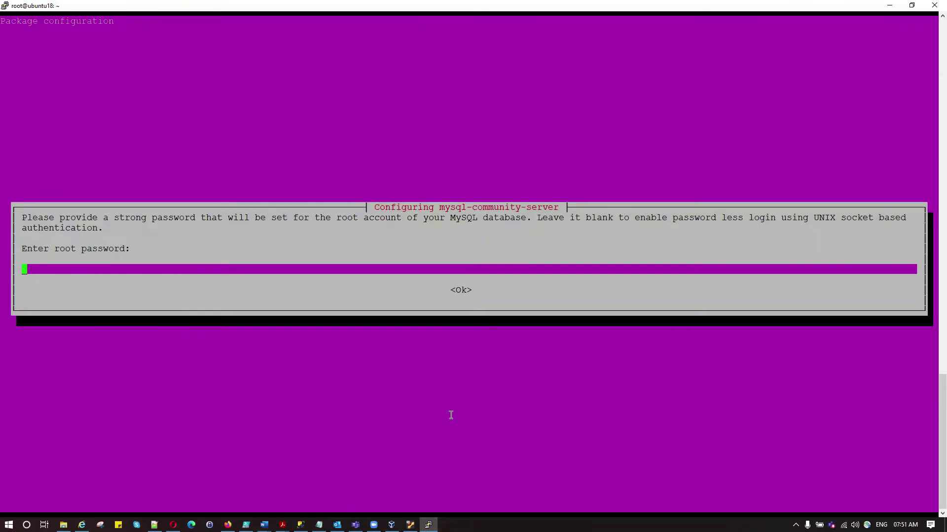
{"action": "type", "text": "*"}
{"action": "type", "text": "*******"}
Enter and confirm the MySQL root password so apt finishes configuring mysql-server 5.7.35
{"action": "key", "text": "Return"}
{"action": "type", "text": "***"}
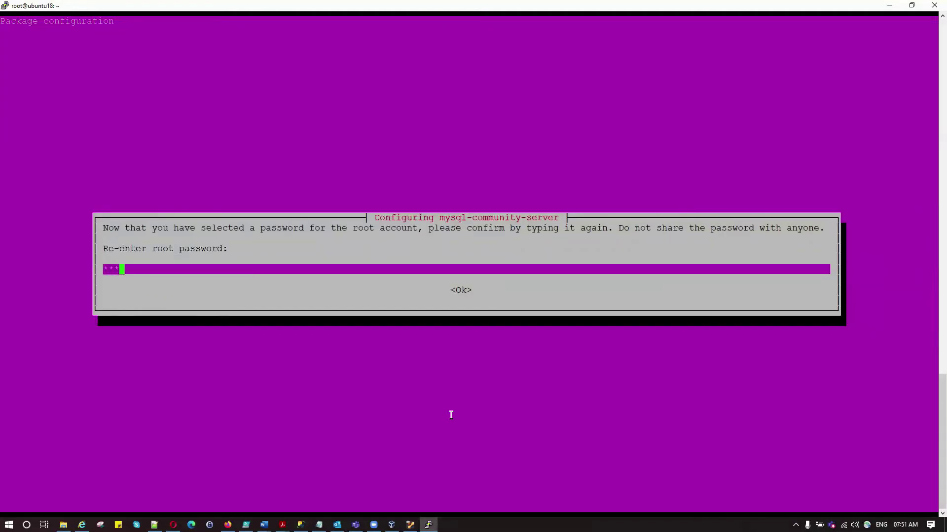
{"action": "type", "text": "*****"}
{"action": "key", "text": "Return"}
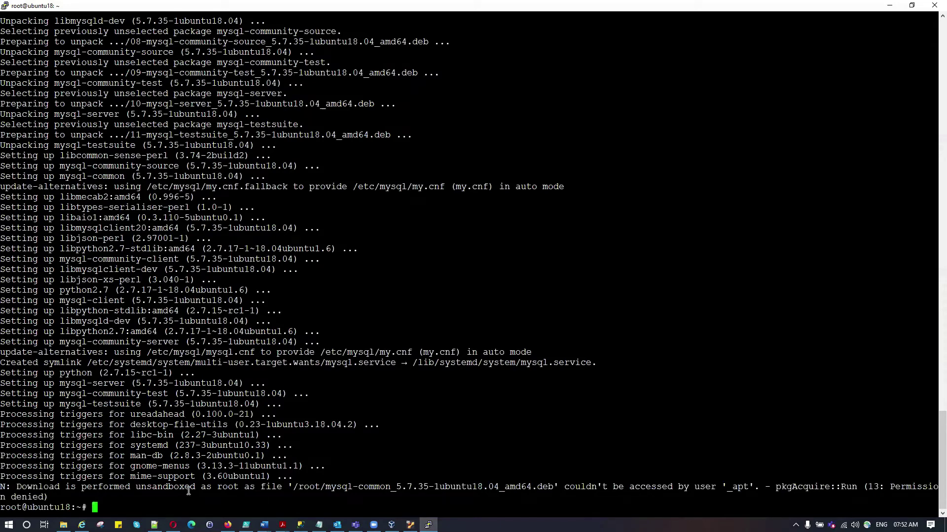
{"action": "type", "text": "serv"}
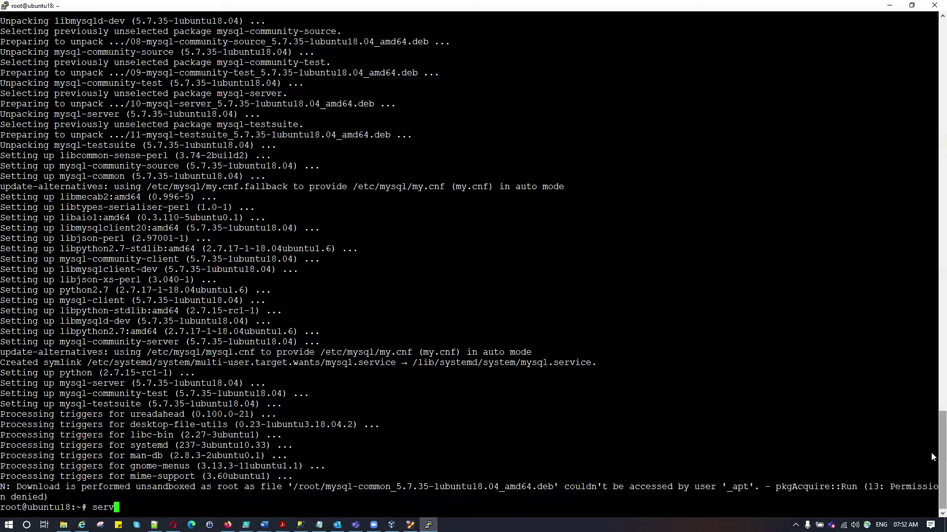
{"action": "type", "text": "ice my"}
{"action": "type", "text": "sql status"}
Confirm with 'service mysql status' that mysql.service is active (running), then clear the screen
{"action": "key", "text": "Return"}
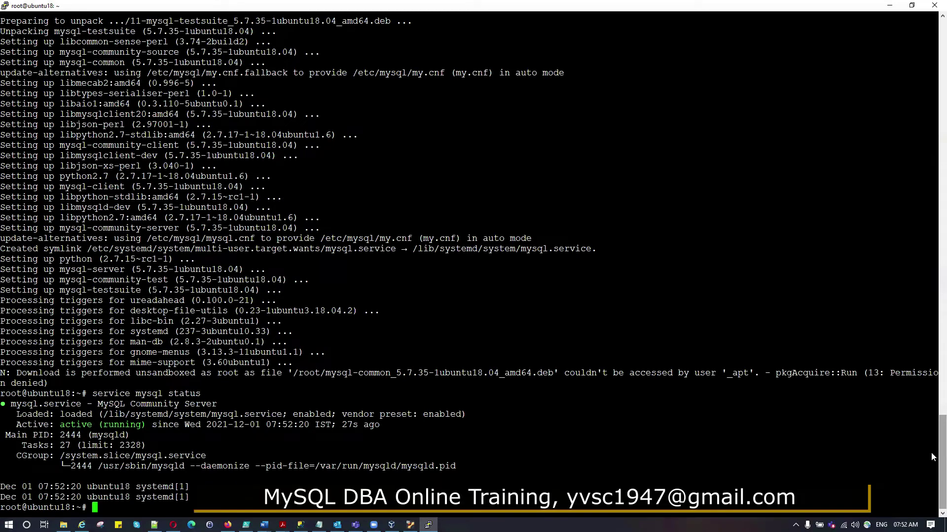
{"action": "type", "text": "clear"}
{"action": "key", "text": "Return"}
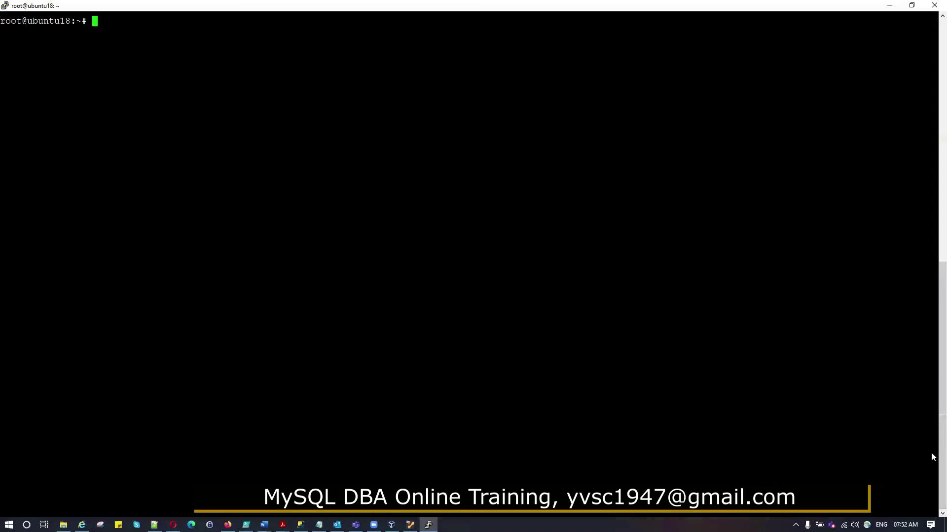
{"action": "type", "text": "mysql -"}
{"action": "type", "text": "u root -"}
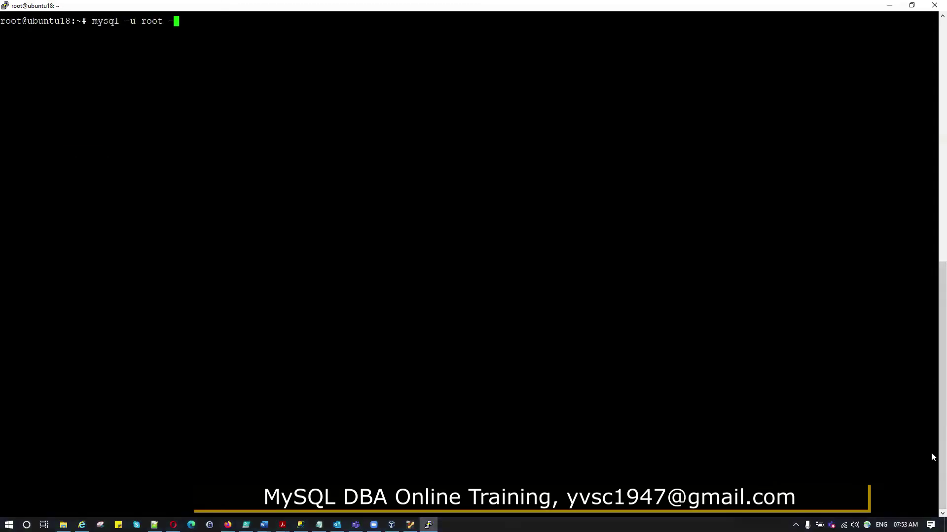
{"action": "type", "text": "p"}
Log in with 'mysql -u root -p' and the root password to reach the mysql> prompt
{"action": "key", "text": "Return"}
{"action": "key", "text": "Return"}
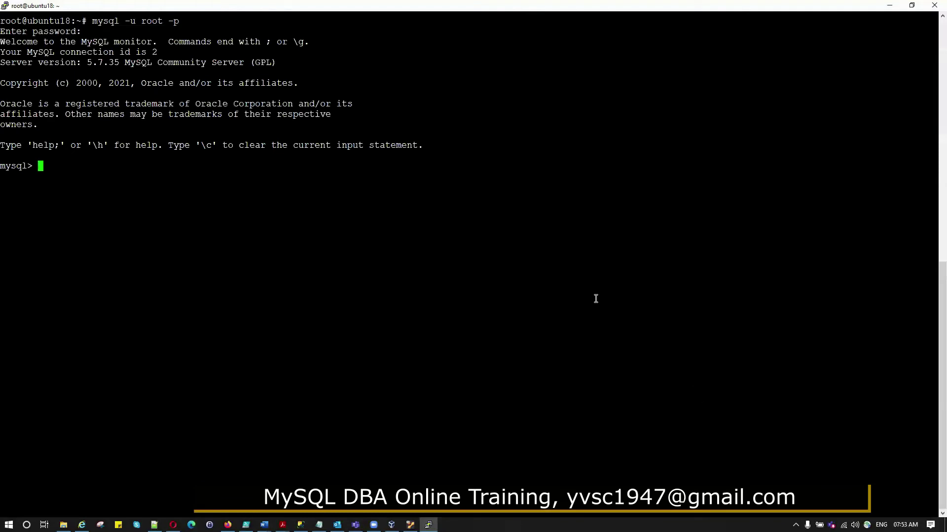
{"action": "left_click_drag", "start_coordinate": [125, 62], "coordinate": [275, 62]}
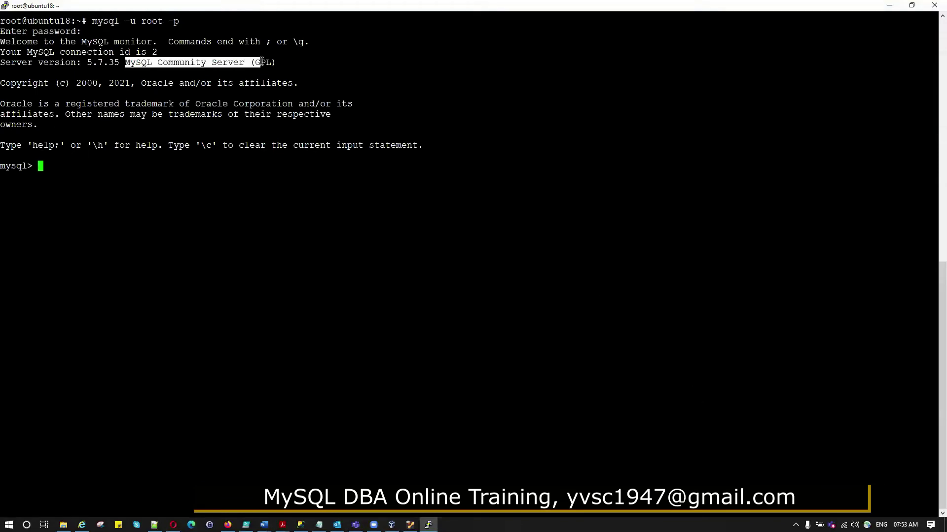
{"action": "left_click", "coordinate": [196, 193]}
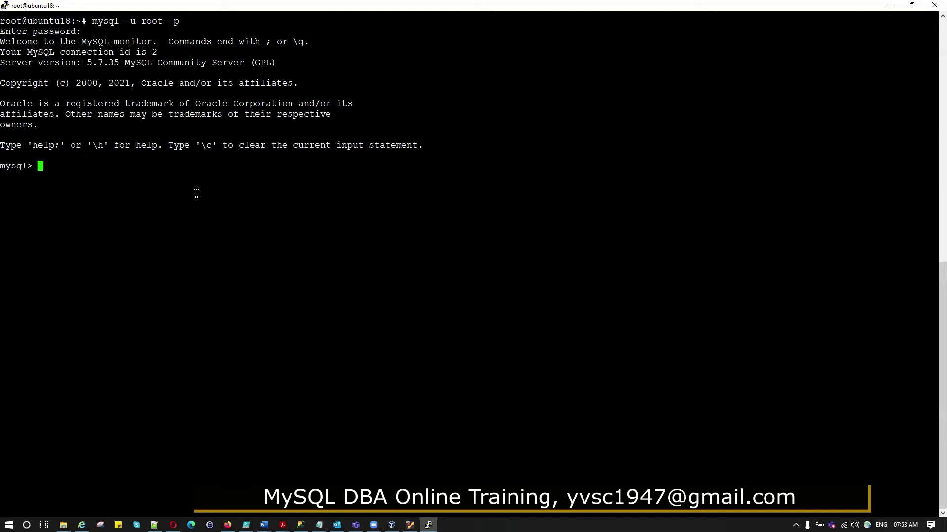
{"action": "type", "text": "show v"}
{"action": "type", "text": "ariables "}
{"action": "type", "text": "like '"}
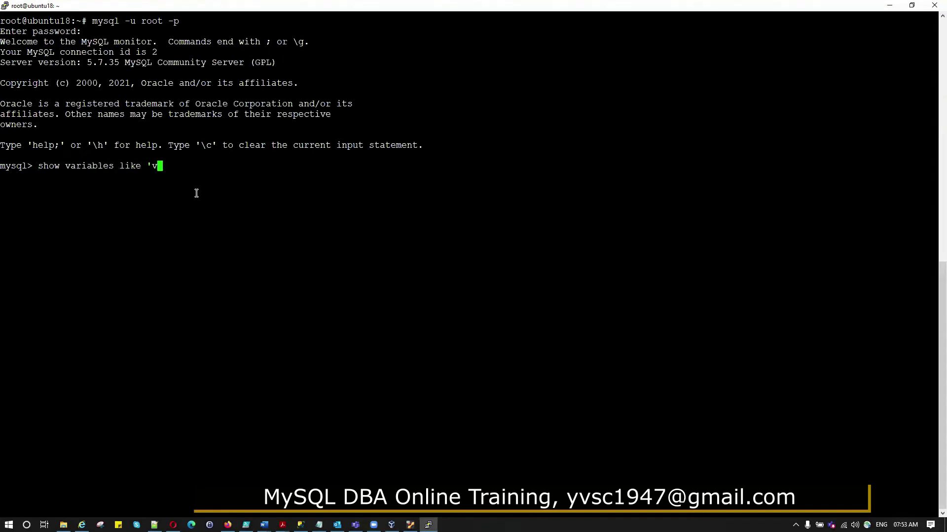
{"action": "type", "text": "version"}
{"action": "type", "text": "%'"}
{"action": "type", "text": ";"}
{"action": "key", "text": "Return"}
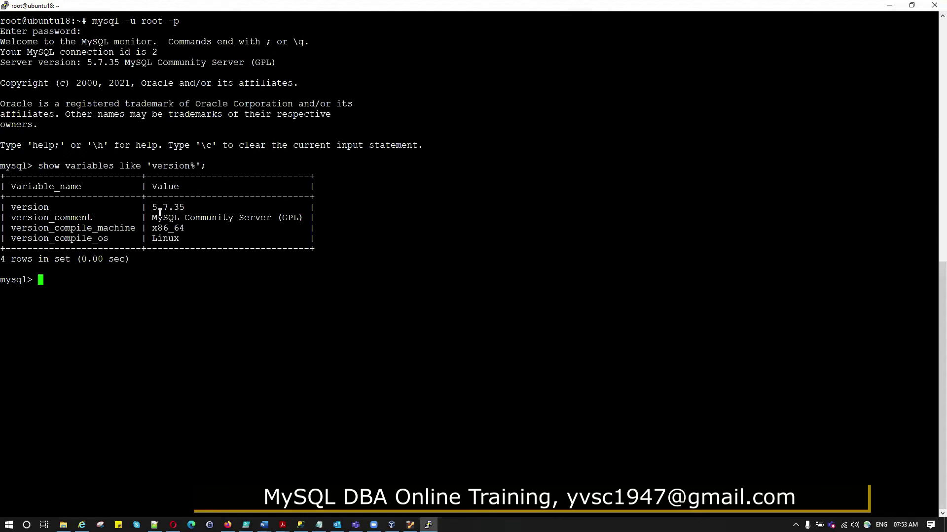
{"action": "left_click_drag", "start_coordinate": [152, 218], "coordinate": [296, 221]}
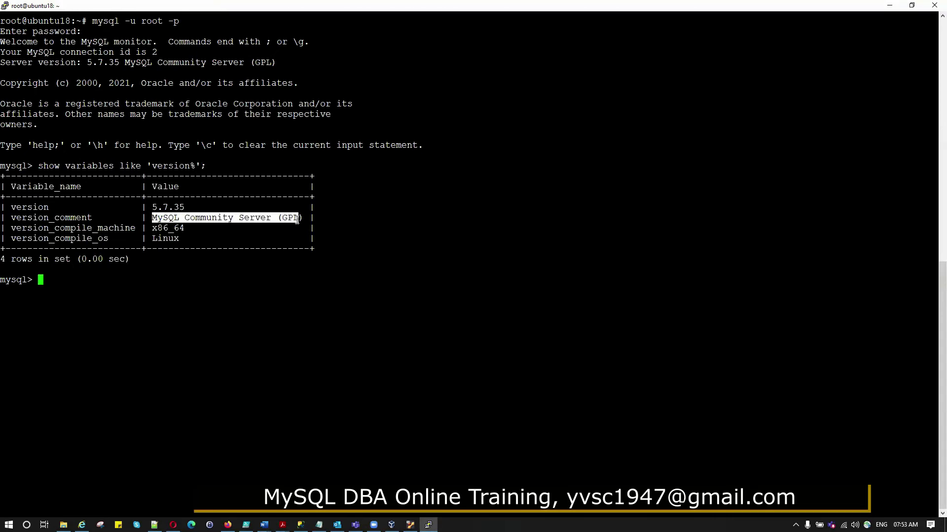
{"action": "left_click", "coordinate": [299, 236]}
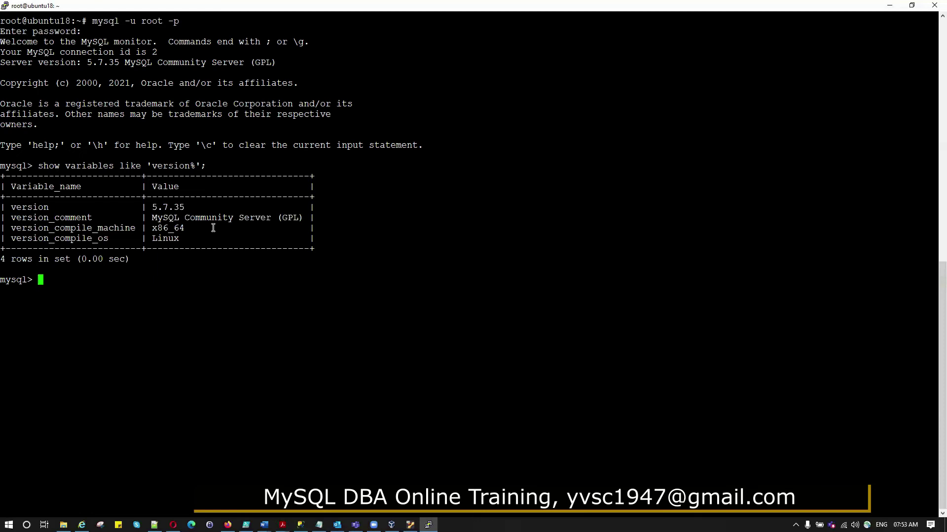
{"action": "double_click", "coordinate": [171, 208]}
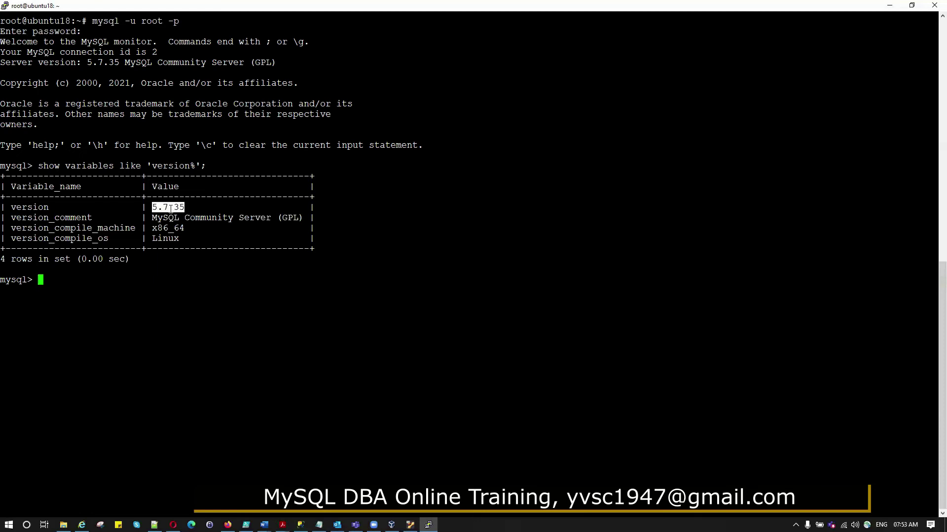
{"action": "left_click", "coordinate": [228, 281]}
{"action": "type", "text": "show variab"}
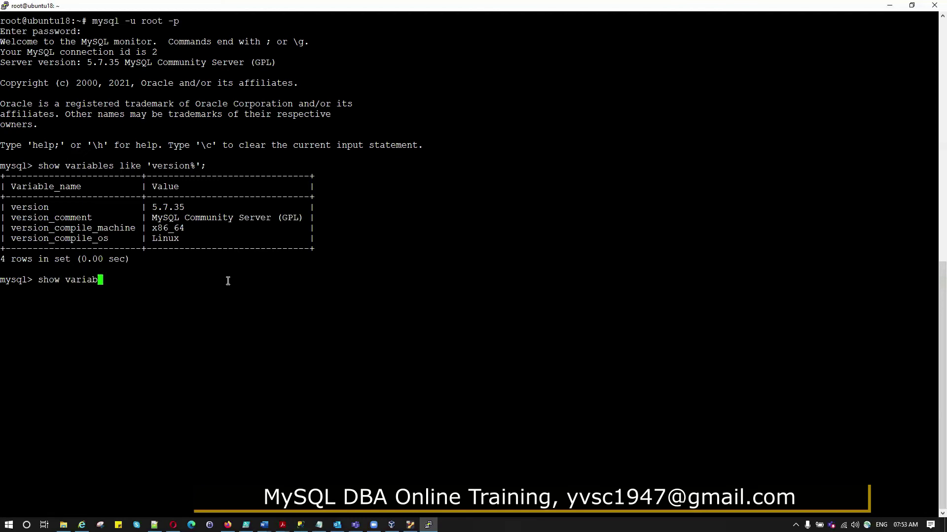
{"action": "type", "text": "les"}
{"action": "type", "text": ";"}
Run 'show variables;' listing all 519 variables, then start editing the recalled like query
{"action": "key", "text": "Return"}
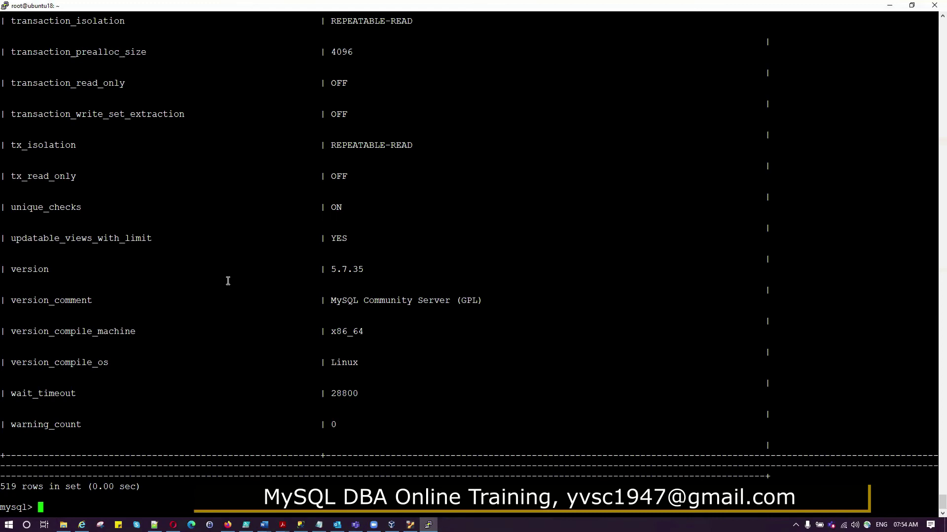
{"action": "type", "text": "show variables like 'version "}
{"action": "type", "text": "';"}
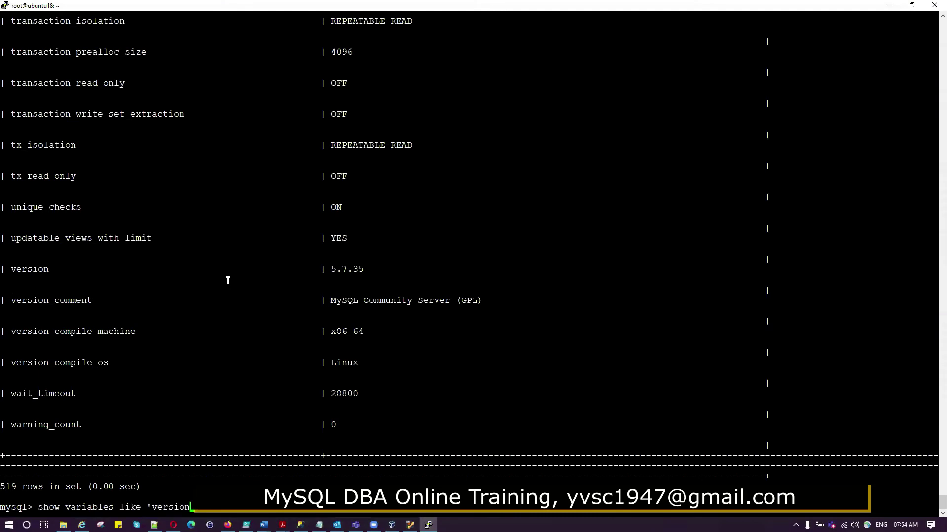
{"action": "key", "text": "Left"}
{"action": "key", "text": "BackSpace"}
{"action": "key", "text": "BackSpace"}
{"action": "key", "text": "BackSpace"}
{"action": "key", "text": "BackSpace"}
{"action": "key", "text": "BackSpace"}
{"action": "key", "text": "BackSpace"}
{"action": "key", "text": "BackSpace"}
{"action": "key", "text": "BackSpace"}
{"action": "type", "text": "p"}
{"action": "type", "text": "ort"}
Look up 'port' (3306) and 'datadir' (/var/lib/mysql/) with show variables like queries
{"action": "key", "text": "Return"}
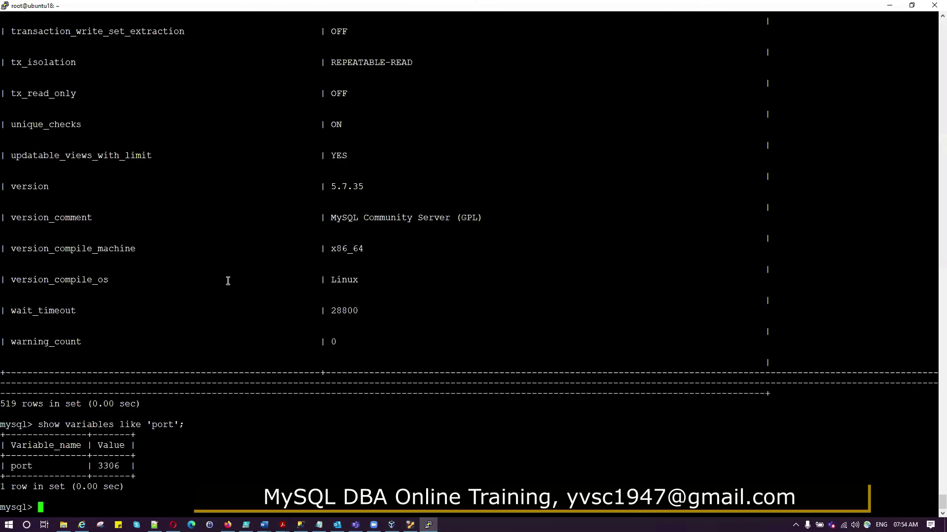
{"action": "key", "text": "Up"}
{"action": "key", "text": "Left"}
{"action": "key", "text": "Left"}
{"action": "key", "text": "Left"}
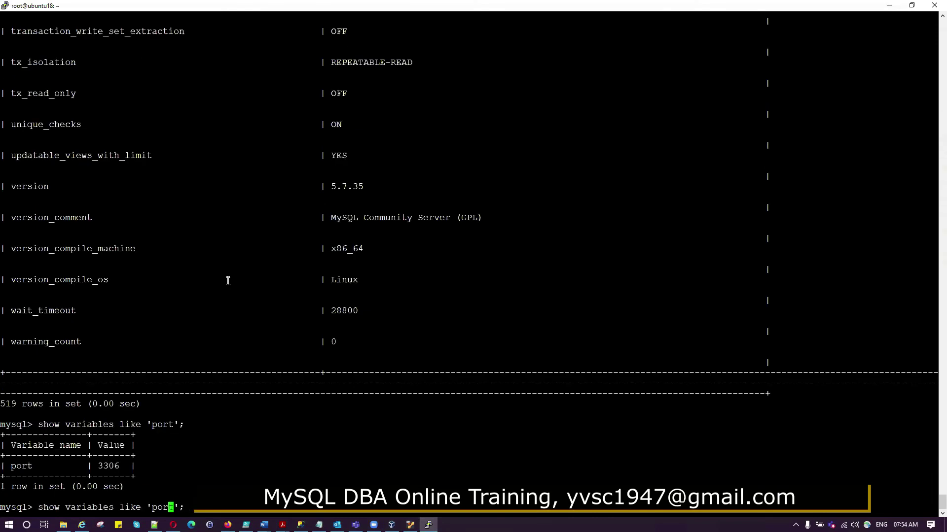
{"action": "key", "text": "Left"}
{"action": "key", "text": "Left"}
{"action": "key", "text": "Left"}
{"action": "key", "text": "Delete"}
{"action": "key", "text": "Delete"}
{"action": "key", "text": "Delete"}
{"action": "type", "text": "data"}
{"action": "type", "text": "dir"}
{"action": "type", "text": "';"}
{"action": "key", "text": "Return"}
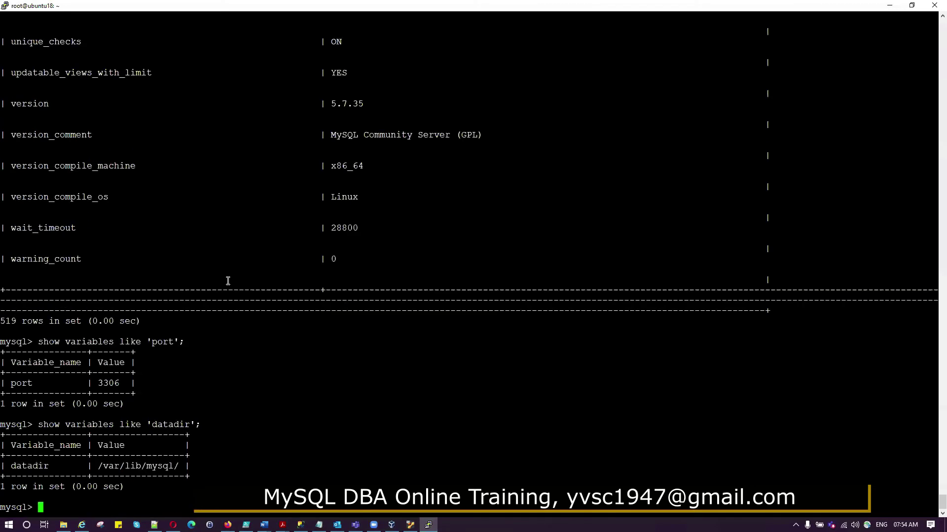
Look up 'base' and 'basedir' (/usr/), then exit the MySQL monitor
{"action": "key", "text": "Up"}
{"action": "key", "text": "BackSpace"}
{"action": "key", "text": "BackSpace"}
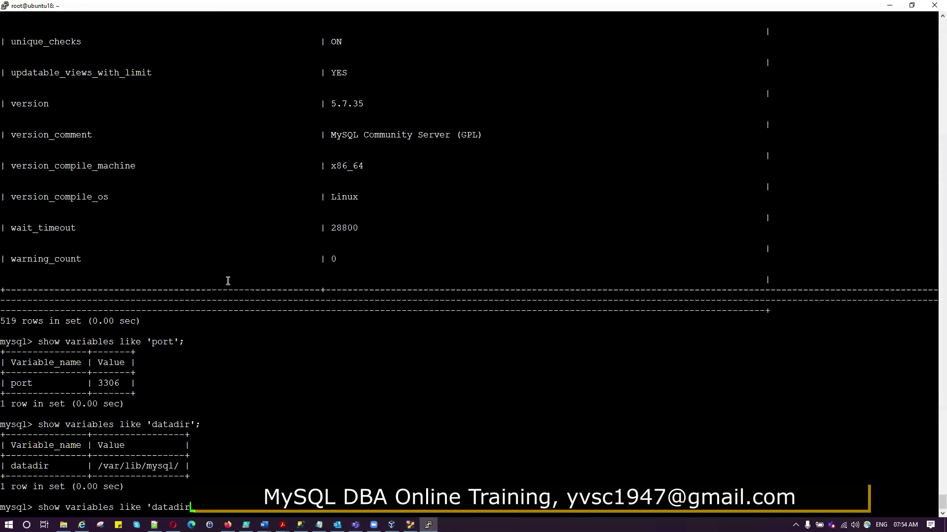
{"action": "key", "text": "BackSpace"}
{"action": "key", "text": "BackSpace"}
{"action": "key", "text": "BackSpace"}
{"action": "key", "text": "BackSpace"}
{"action": "key", "text": "BackSpace"}
{"action": "key", "text": "BackSpace"}
{"action": "type", "text": "base"}
{"action": "key", "text": "Return"}
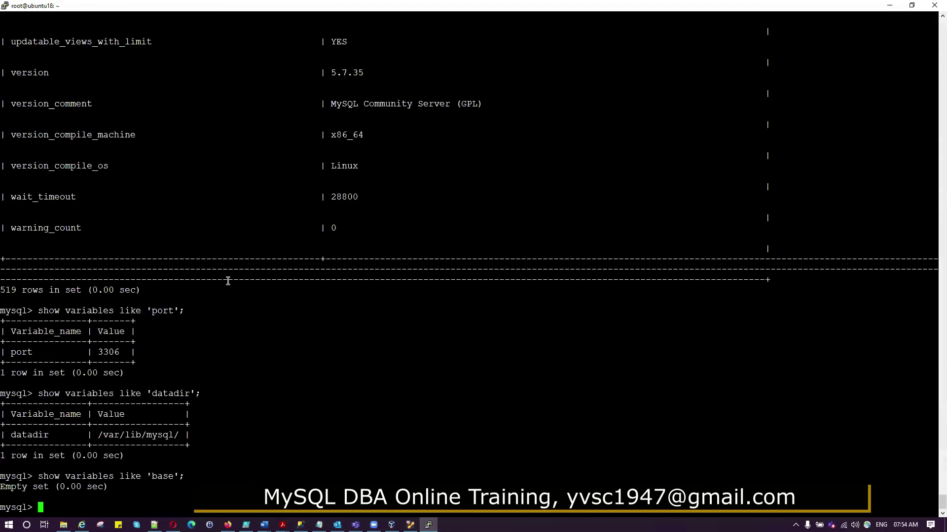
{"action": "key", "text": "Up"}
{"action": "key", "text": "Left"}
{"action": "key", "text": "Left"}
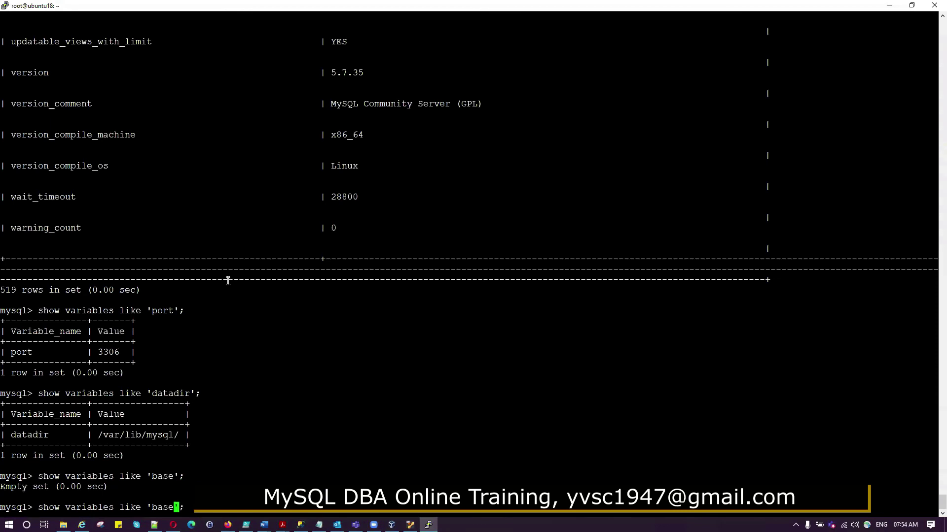
{"action": "type", "text": "dir"}
{"action": "key", "text": "Return"}
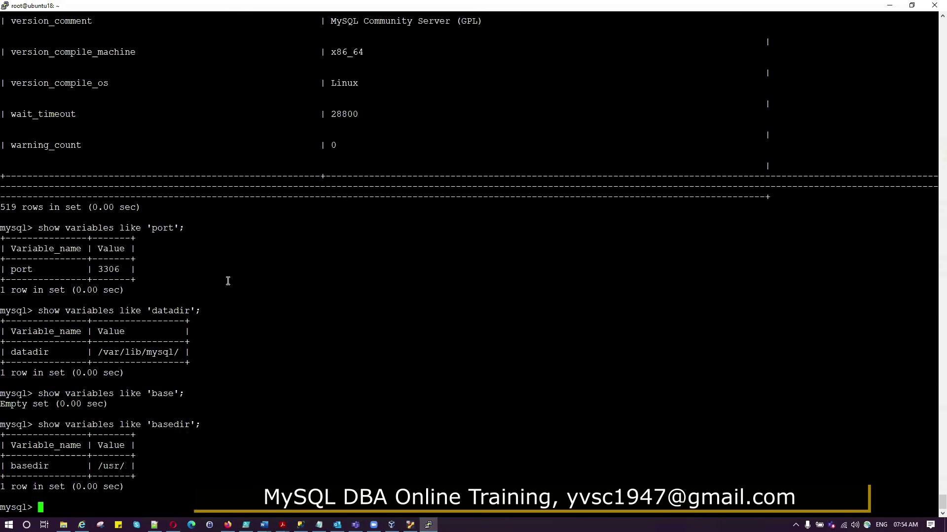
{"action": "type", "text": "exit"}
{"action": "key", "text": "Return"}
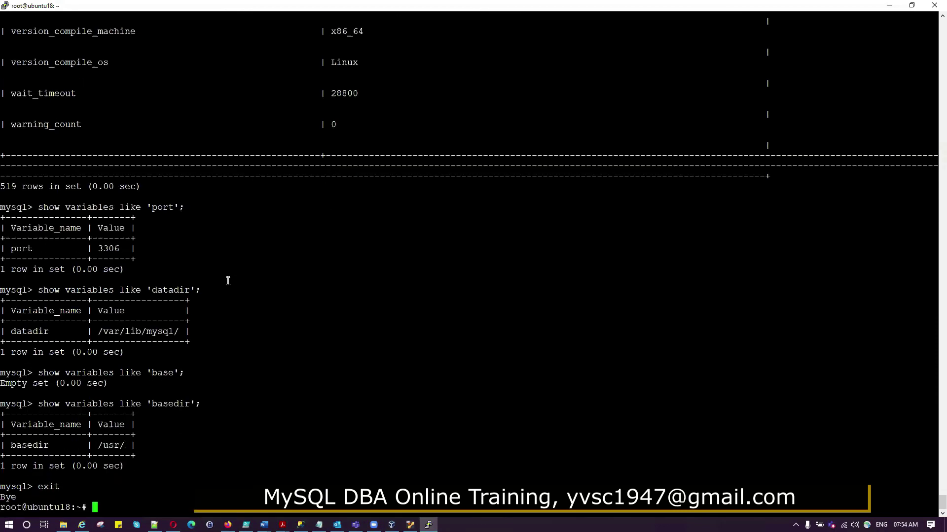
{"action": "type", "text": "rm"}
{"action": "type", "text": " -rf "}
{"action": "type", "text": "*.de"}
{"action": "type", "text": "b"}
Delete the .deb files with 'rm -rf *.deb', list the folder with 'ls -lrt', then clear a recalled command
{"action": "key", "text": "Return"}
{"action": "type", "text": "ls -lrt"}
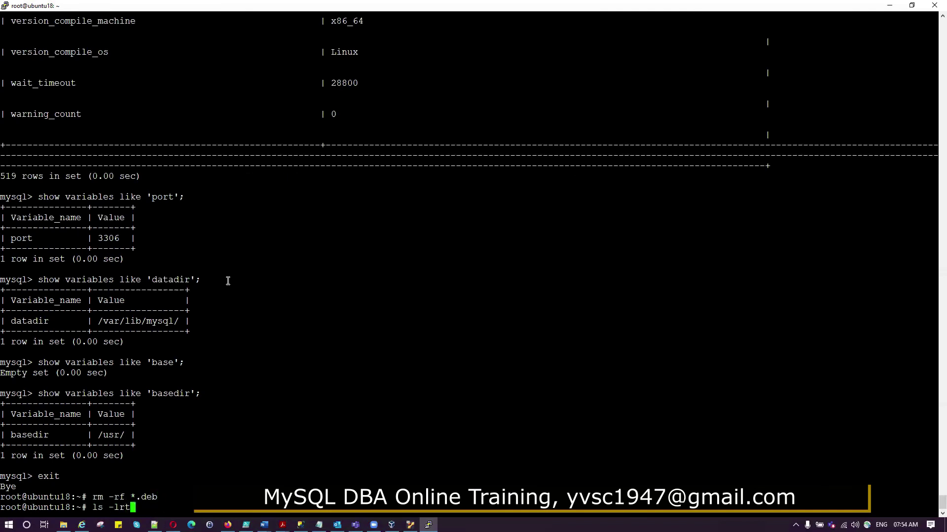
{"action": "key", "text": "Return"}
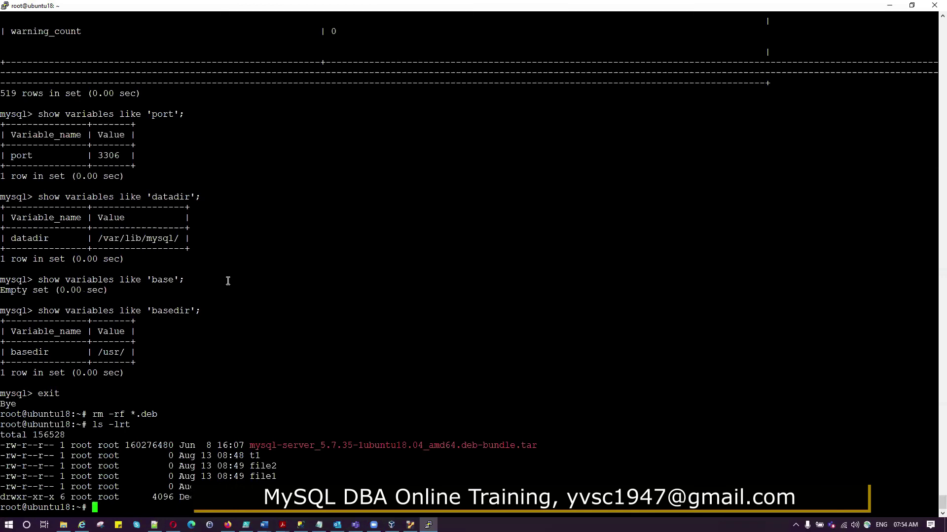
{"action": "key", "text": "Up"}
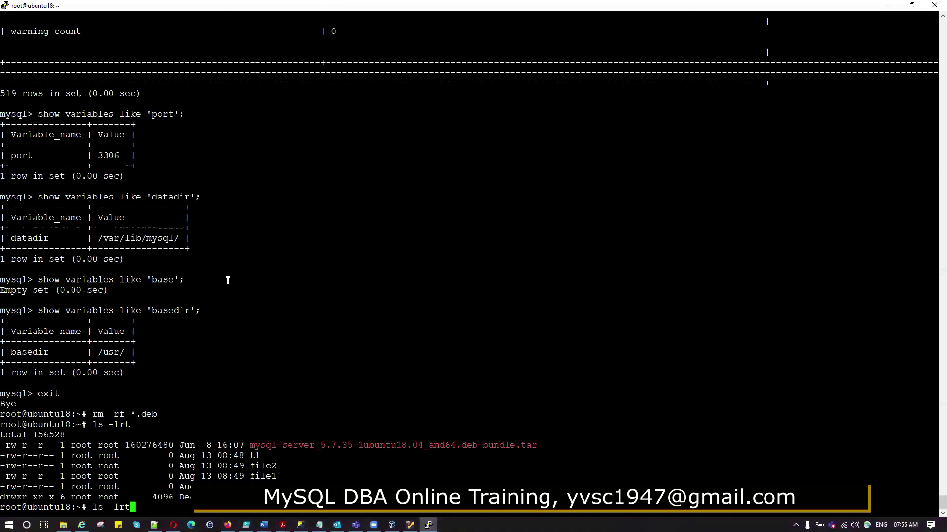
{"action": "key", "text": "Up"}
{"action": "key", "text": "Up"}
{"action": "key", "text": "BackSpace"}
{"action": "key", "text": "BackSpace"}
{"action": "key", "text": "BackSpace"}
{"action": "key", "text": "BackSpace"}
{"action": "key", "text": "BackSpace"}
{"action": "key", "text": "BackSpace"}
{"action": "key", "text": "BackSpace"}
{"action": "key", "text": "BackSpace"}
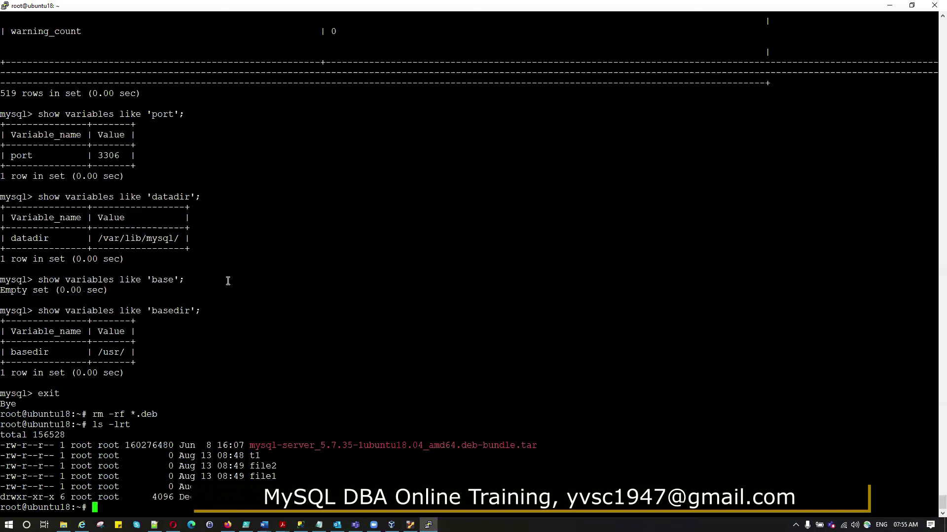